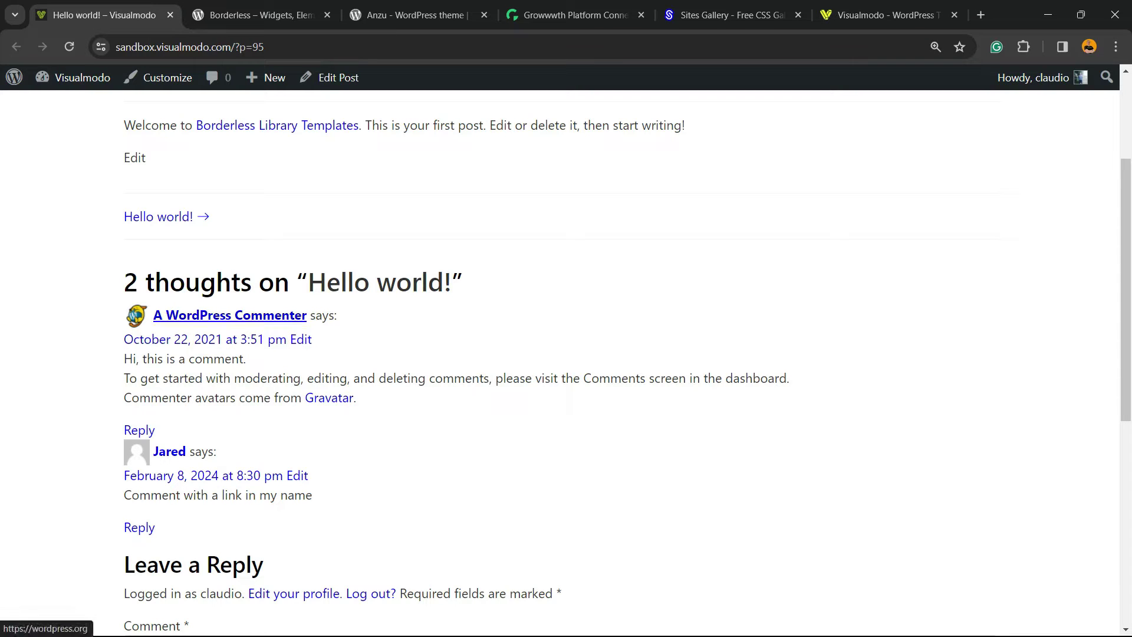
scroll(566, 354, "down", 2)
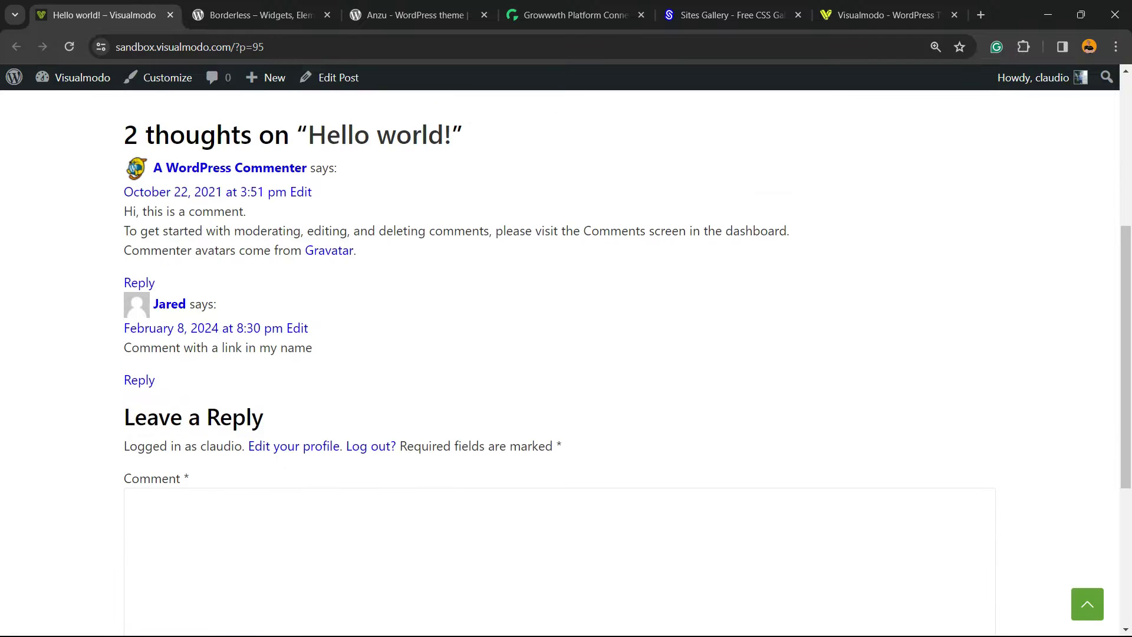
scroll(170, 455, "up", 2)
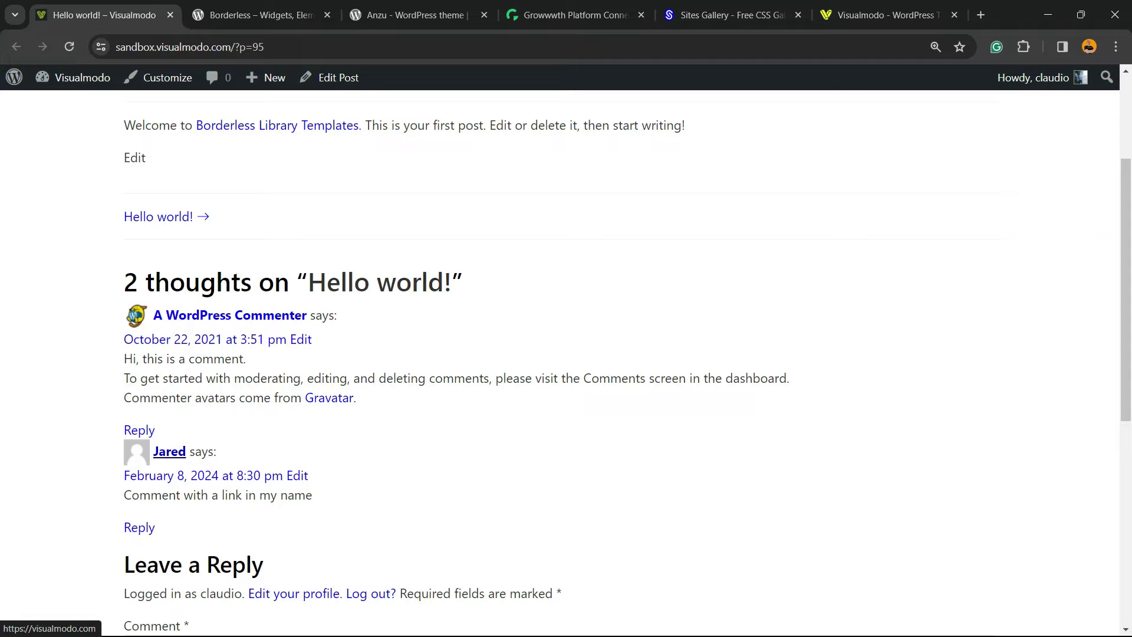
- Check that commenter name links currently lead out to external sites like wordpress.org
left_click(170, 451)
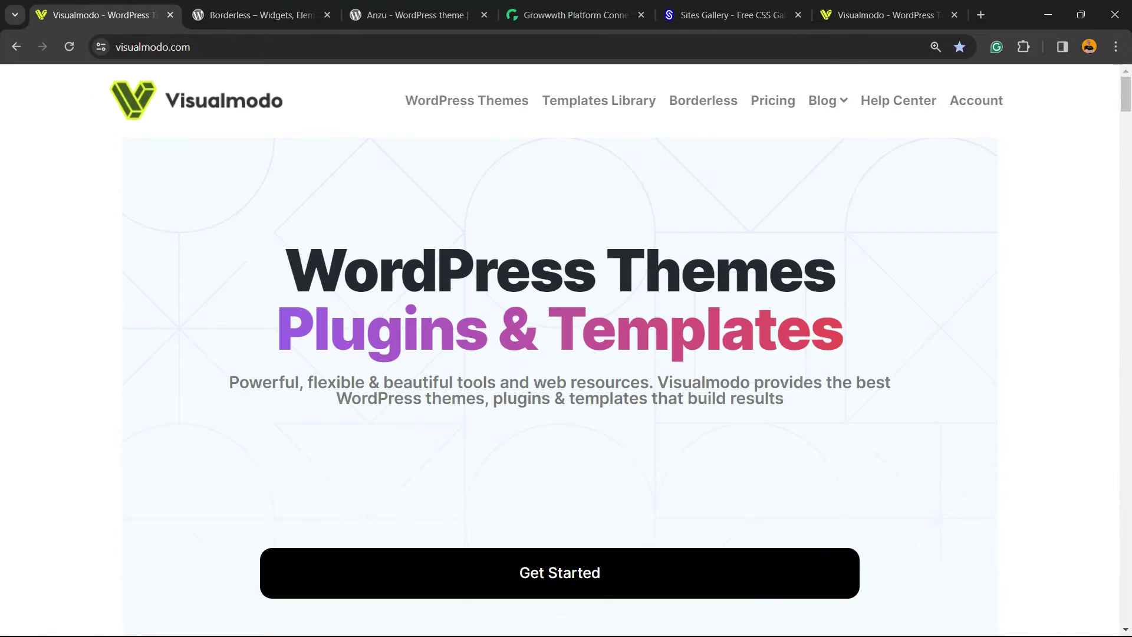
key("alt+Left")
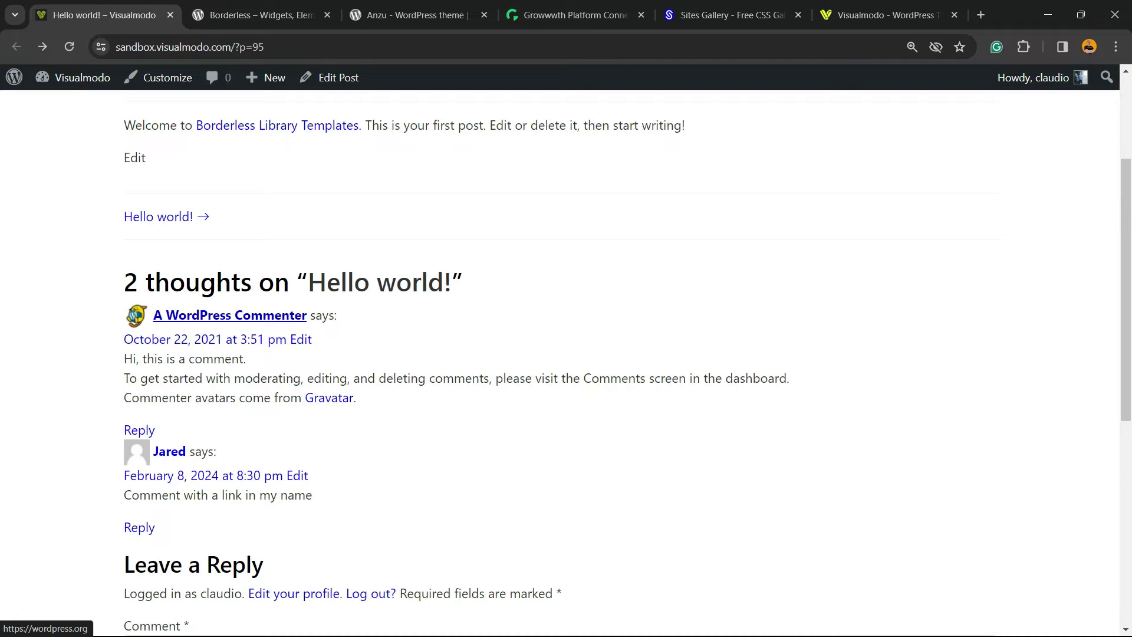
right_click(262, 318)
left_click(292, 334)
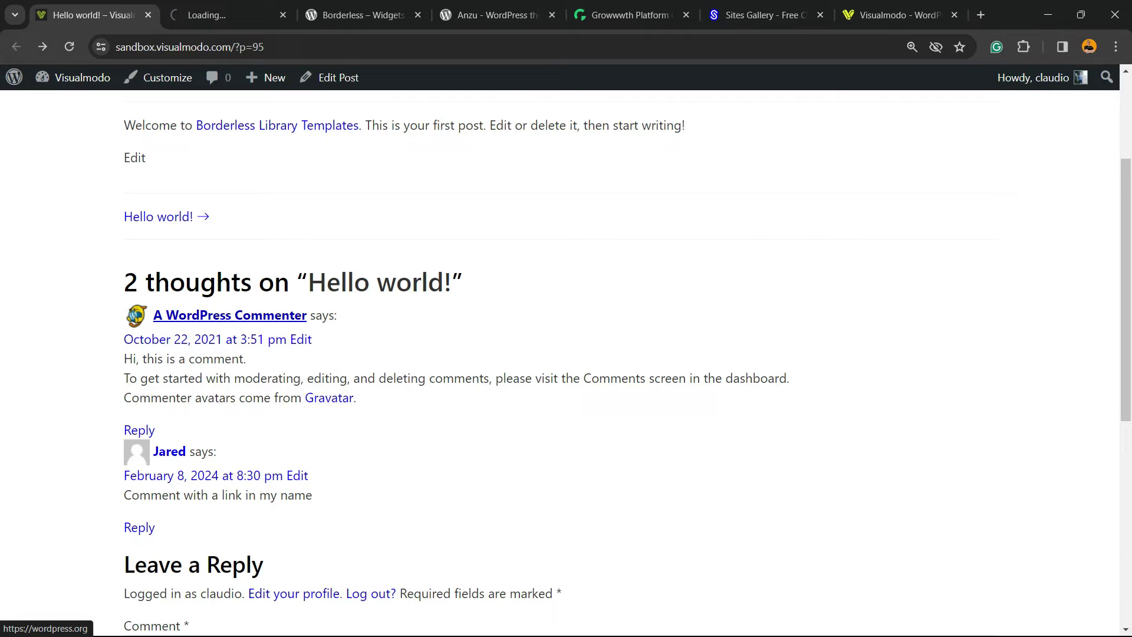
key("ctrl+Tab")
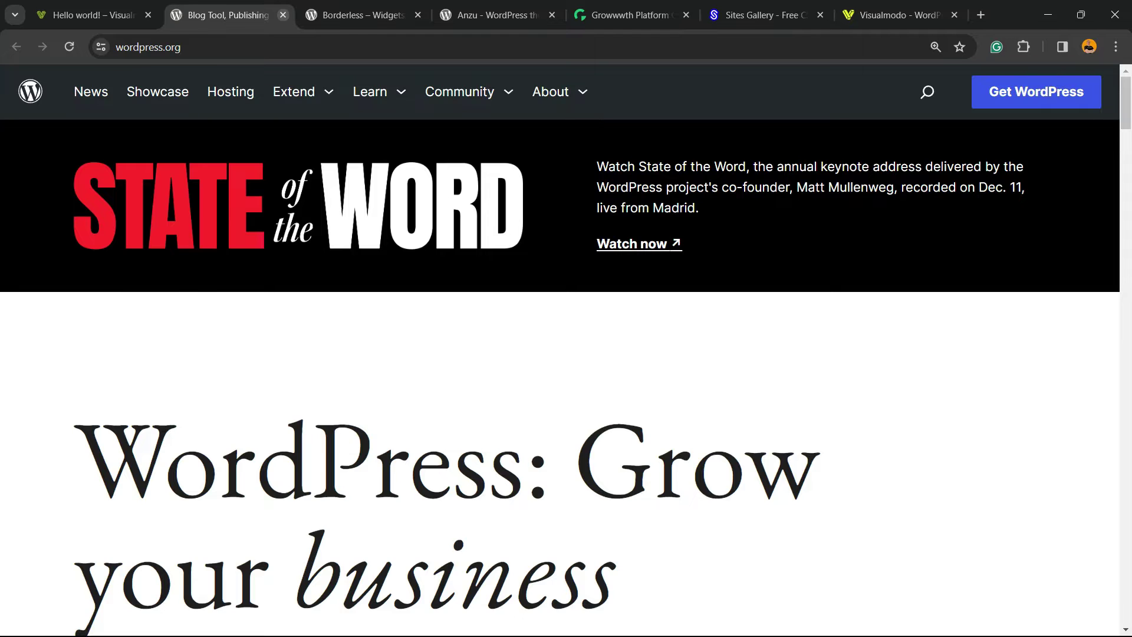
left_click(284, 14)
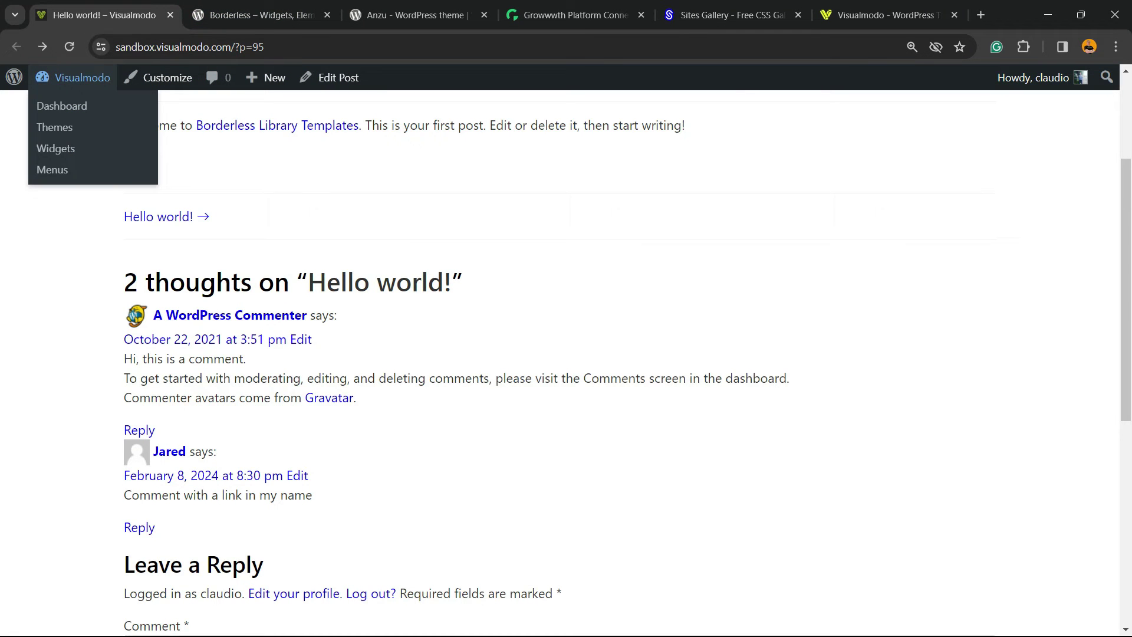
- Search Add New Plugin for Comment Link Remove and confirm the QuantumCloud author
left_click(61, 106)
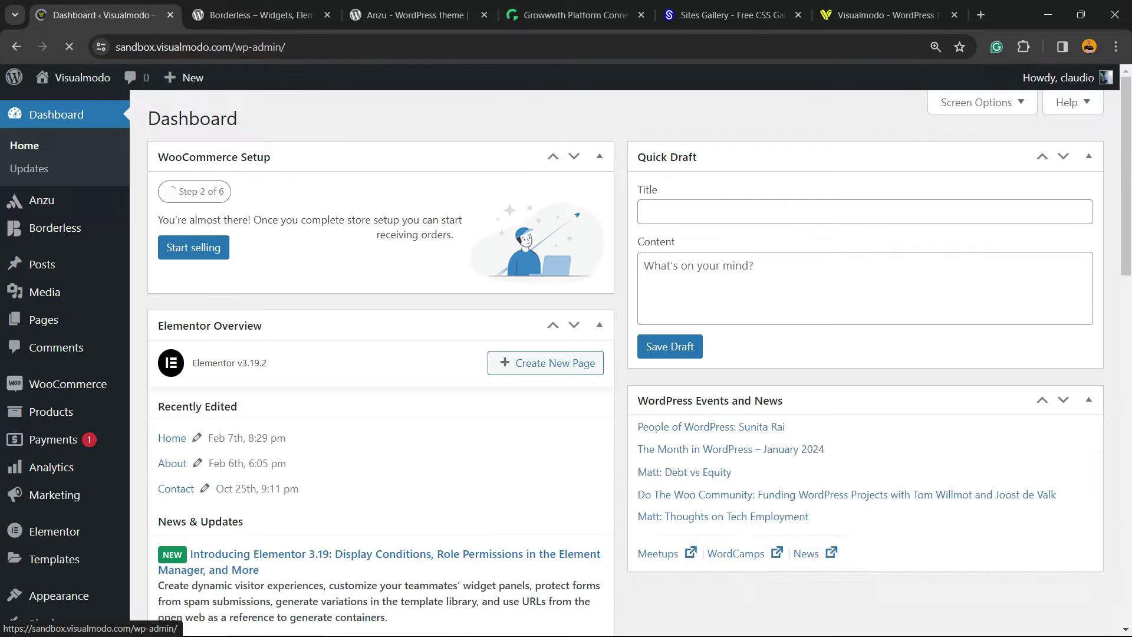
scroll(45, 353, "down", 2)
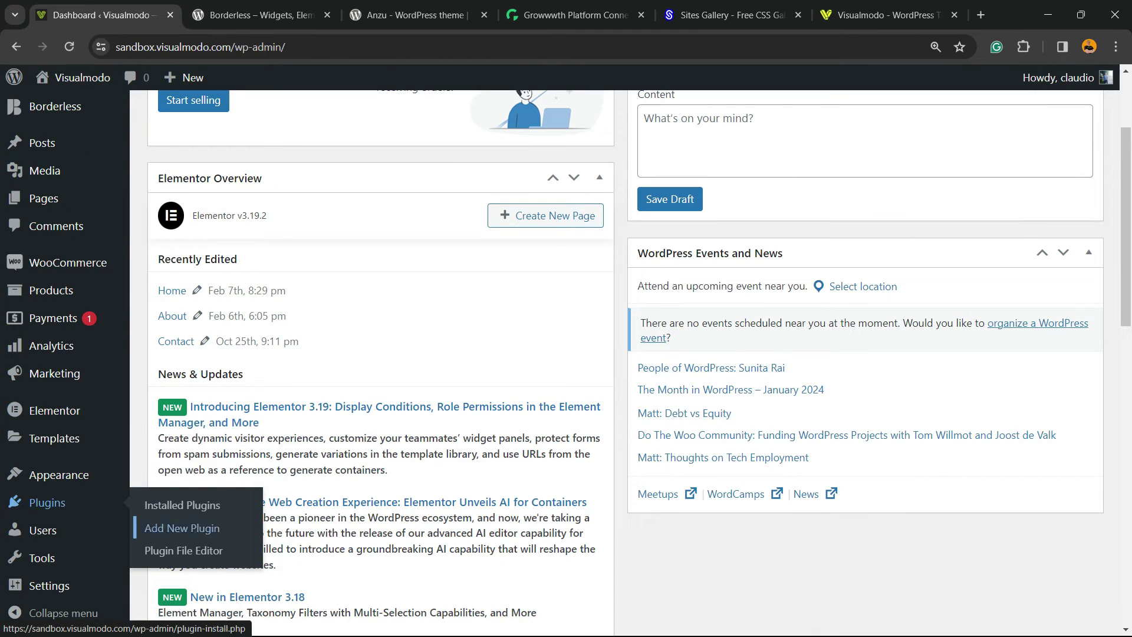
left_click(181, 529)
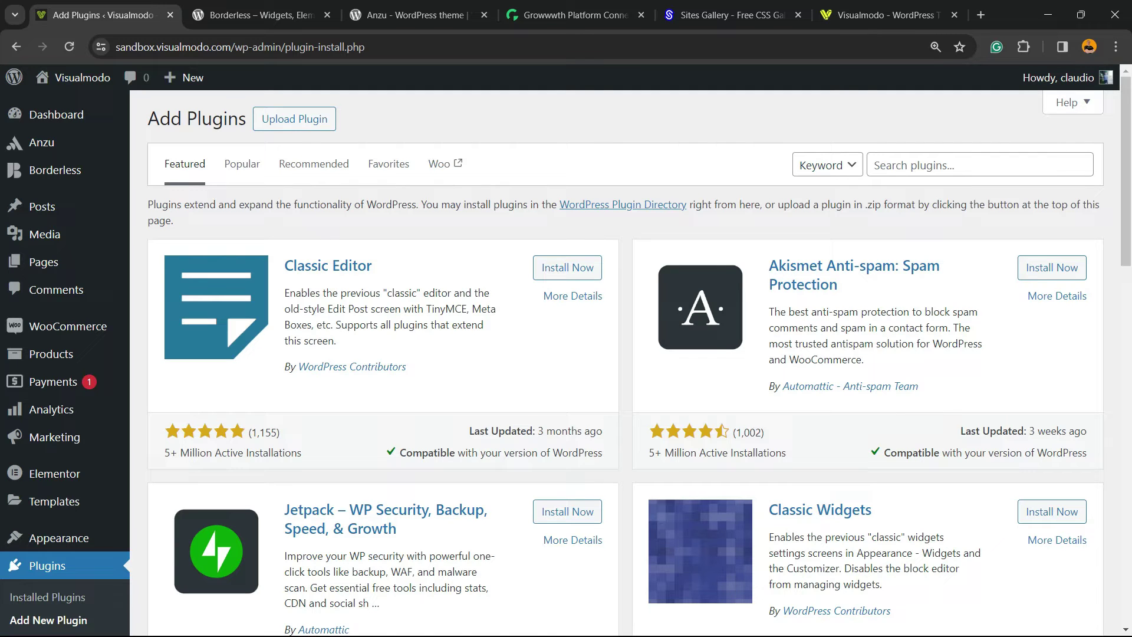
left_click(893, 164)
type("Comment Link Remove and Other Comment Tools")
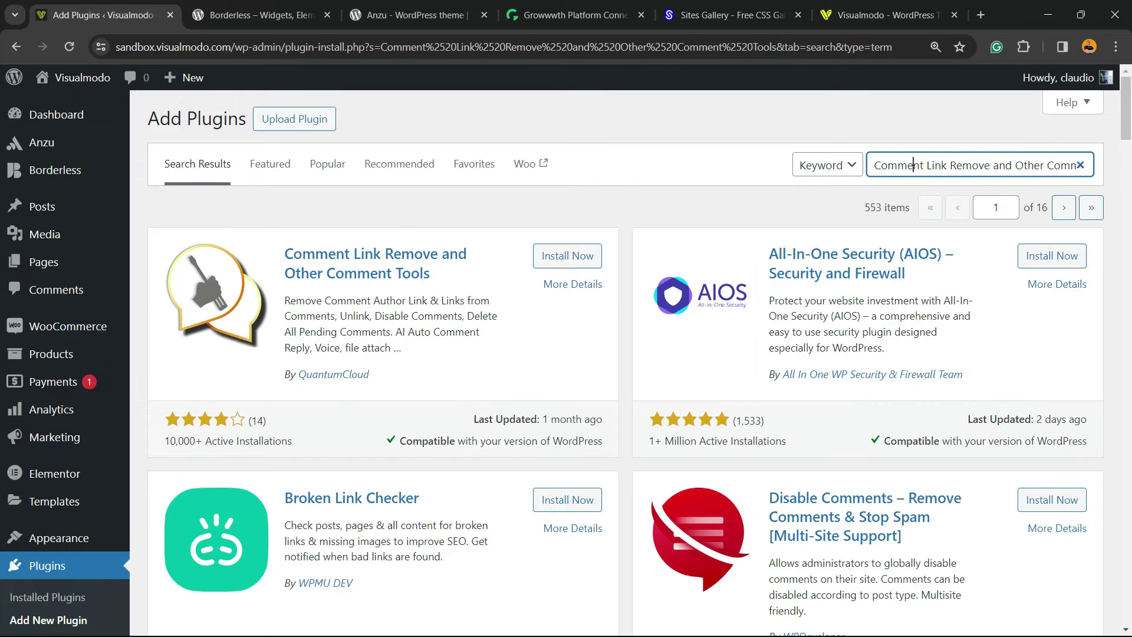
left_click_drag(914, 165, 983, 164)
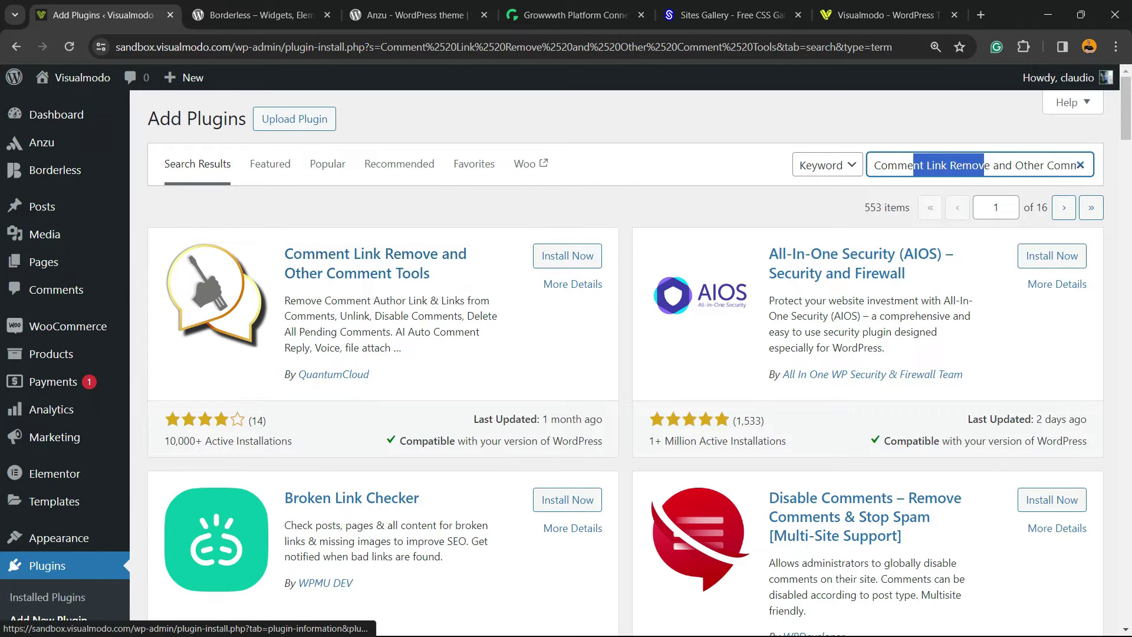
left_click_drag(370, 375, 306, 374)
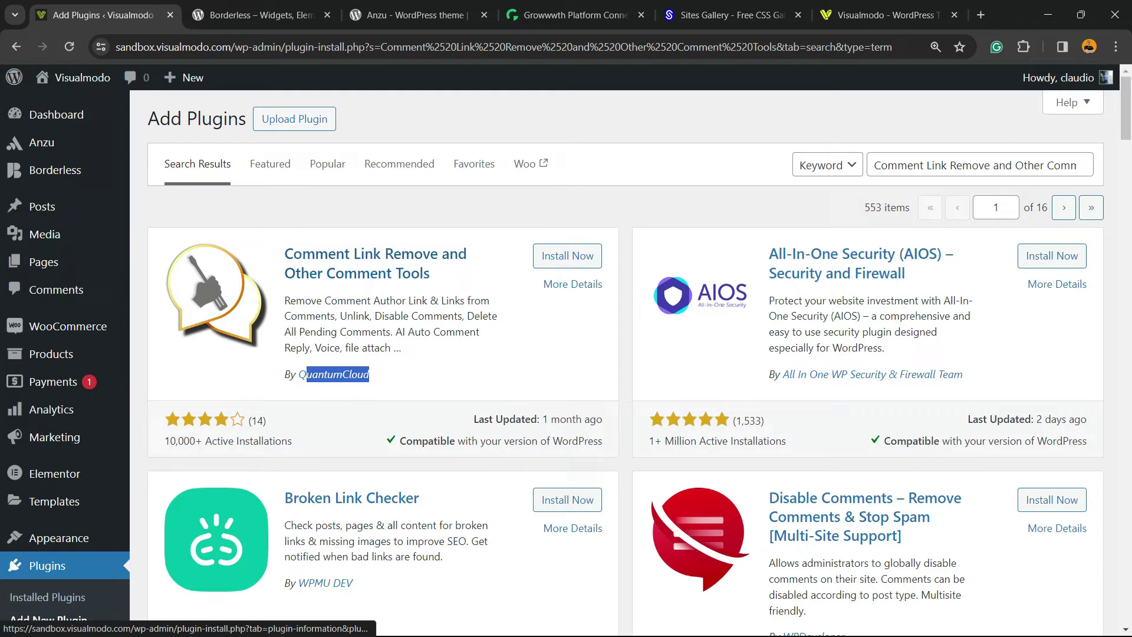
- Install and activate the Comment Link Remove plugin
left_click(567, 256)
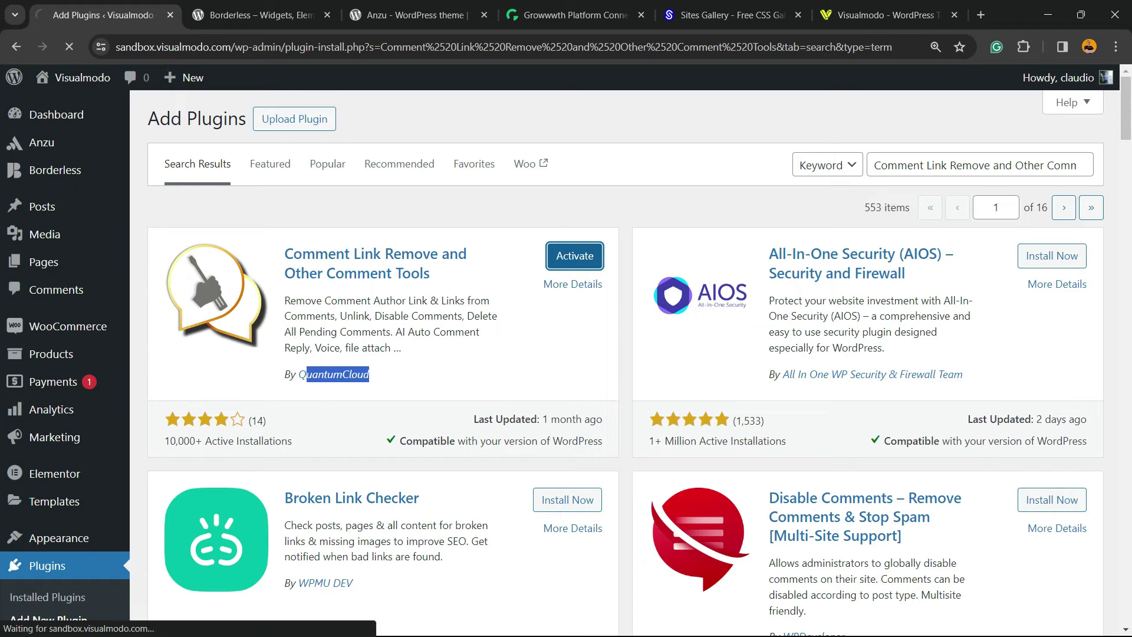
left_click(574, 256)
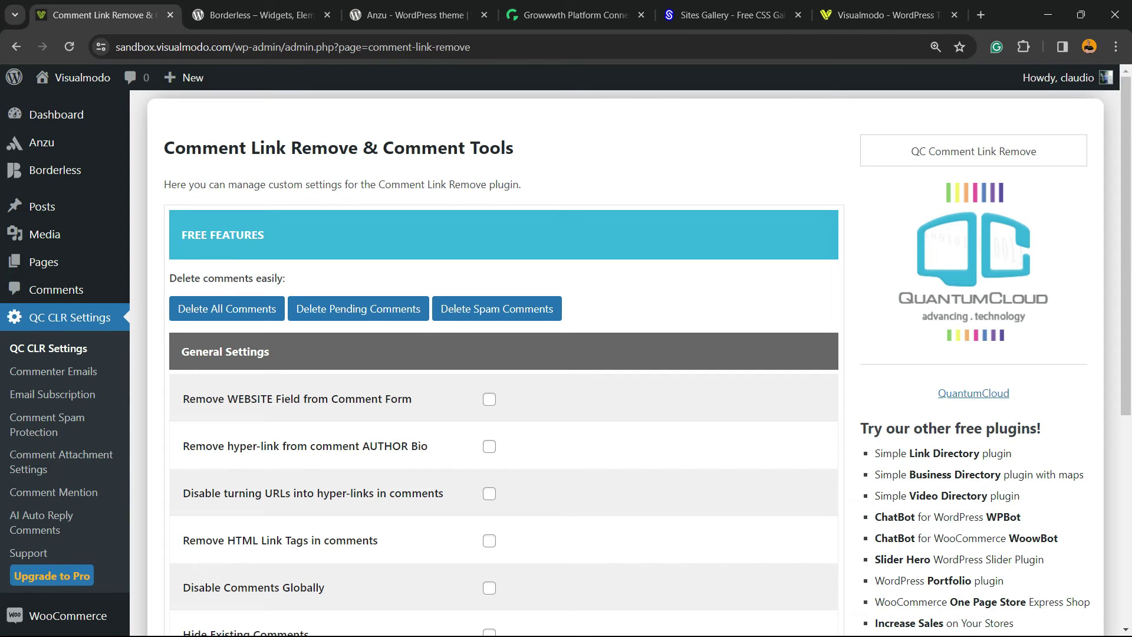
scroll(566, 363, "down", 3)
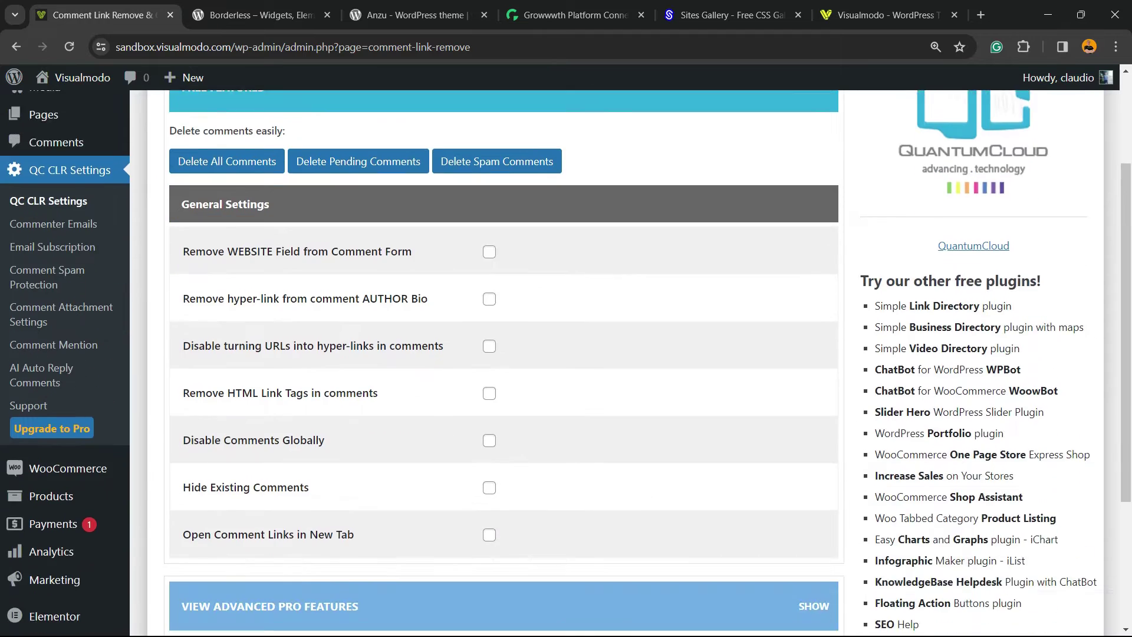
scroll(566, 363, "up", 3)
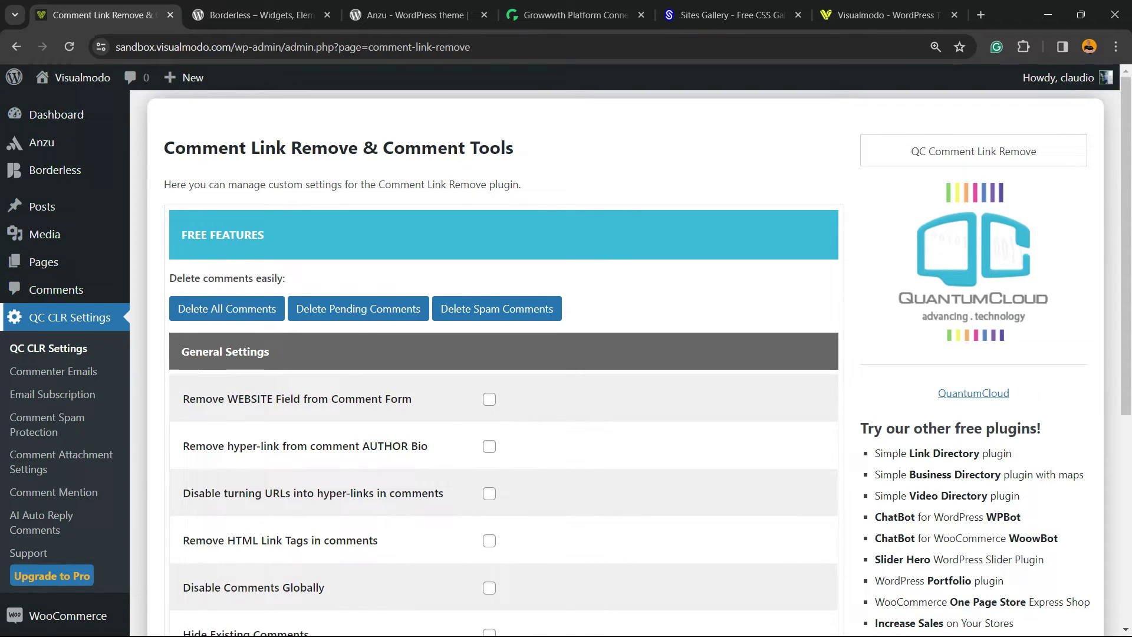
- Load the QC CLR Settings page showing the General Settings checkboxes
left_click(65, 321)
scroll(357, 163, "down", 2)
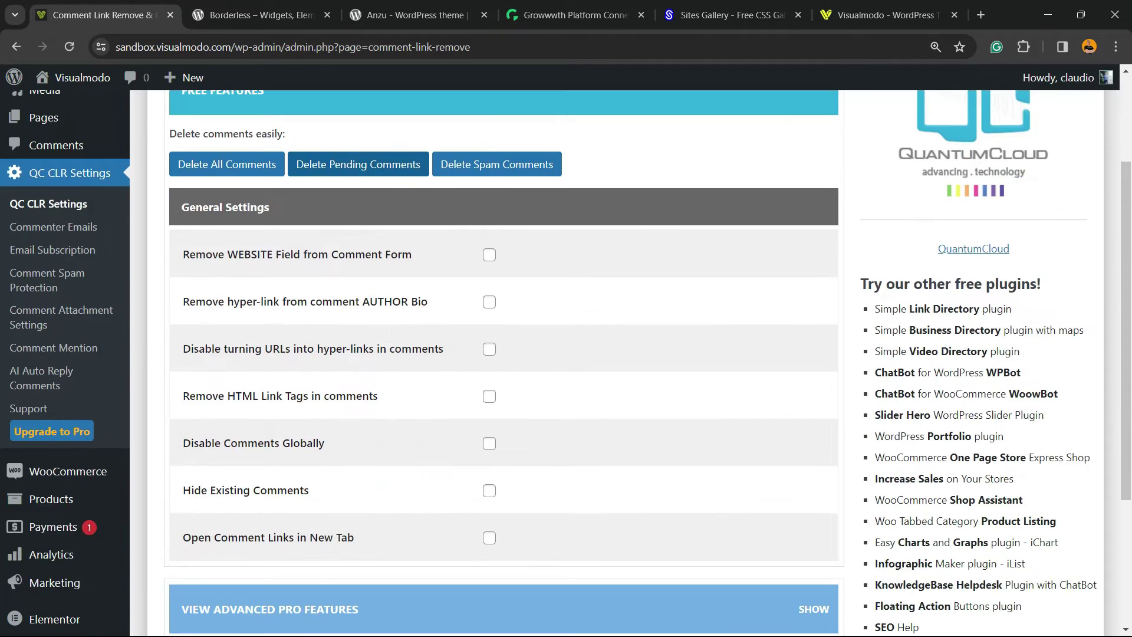
scroll(358, 164, "up", 2)
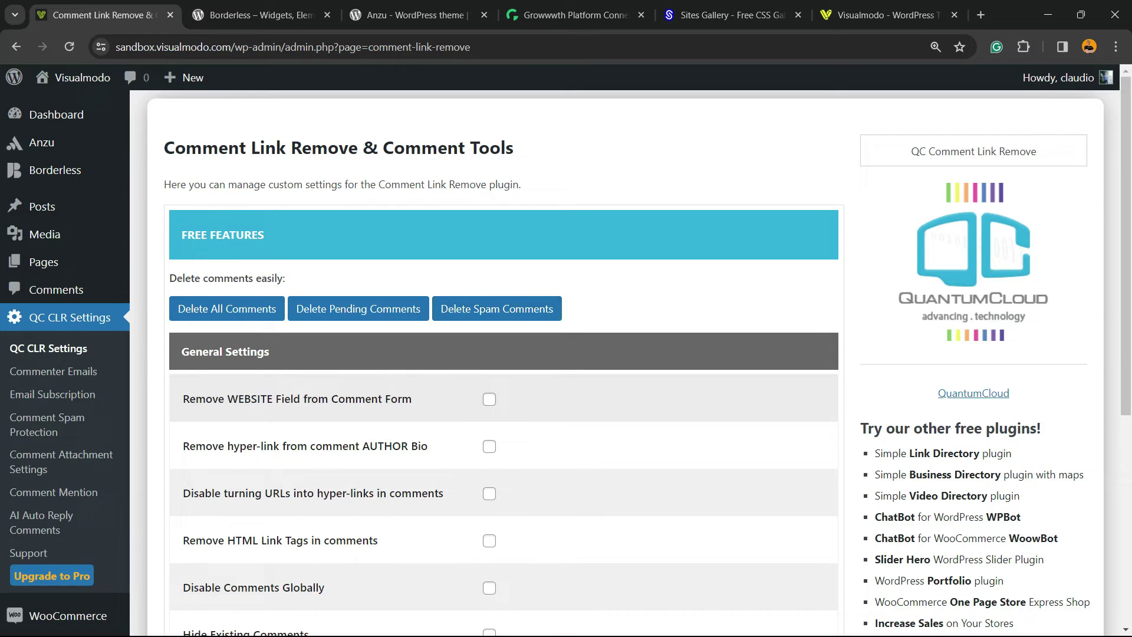
scroll(496, 371, "down", 2)
left_click_drag(182, 204, 268, 204)
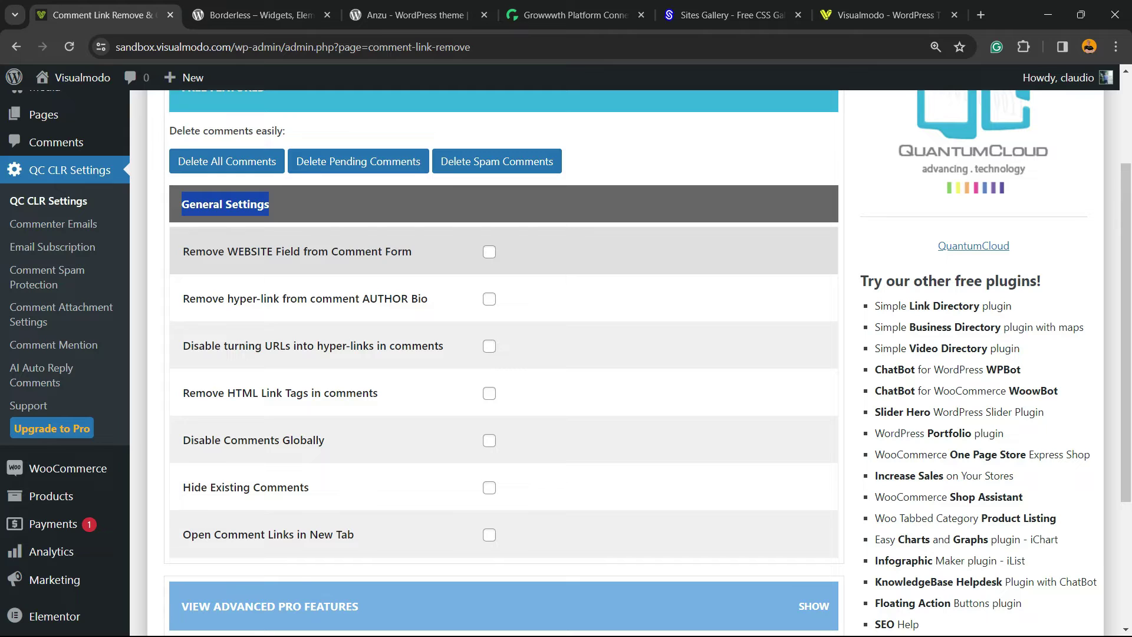
- Leave the WEBSITE field removal off and enable hyperlink removal from comment AUTHOR bios
left_click(490, 251)
left_click(489, 252)
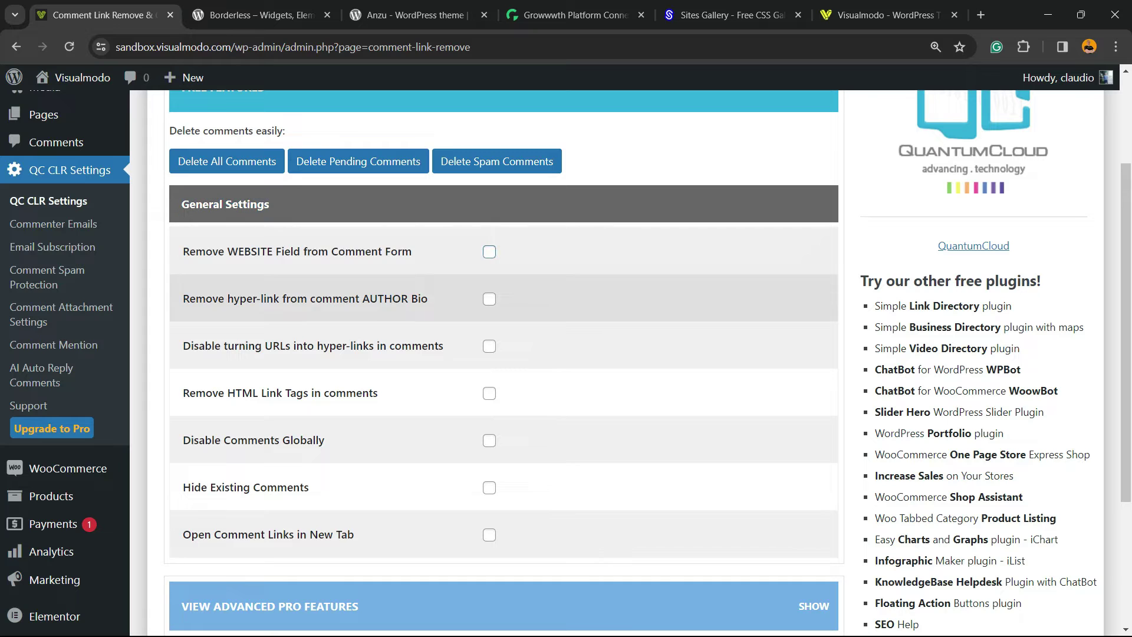
triple_click(306, 298)
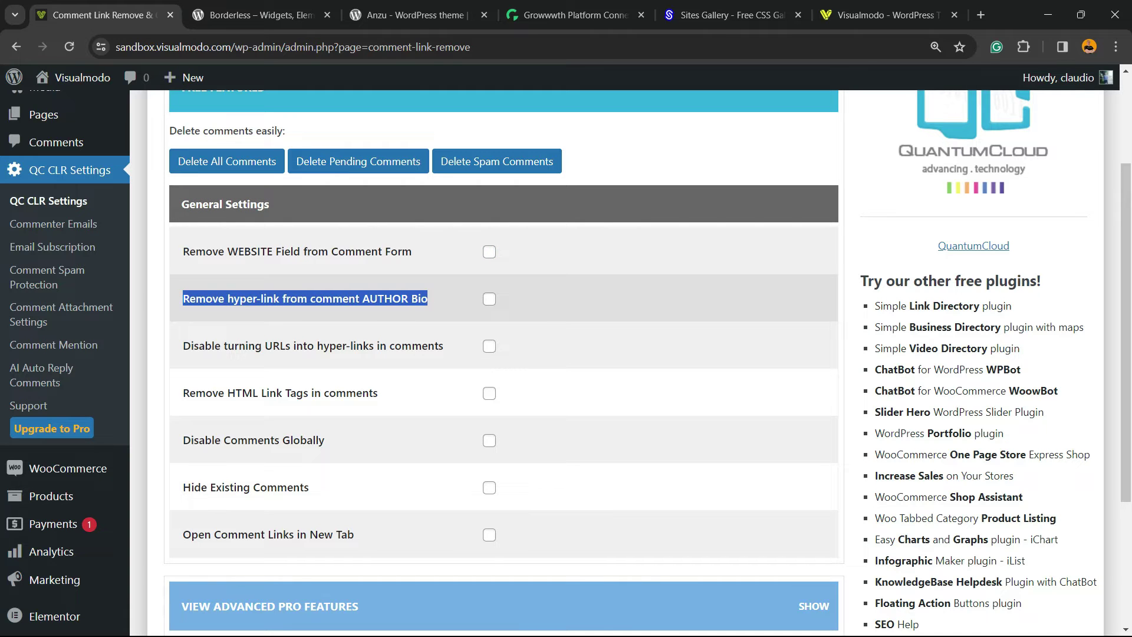
left_click(489, 297)
scroll(566, 354, "down", 2)
- Save the comment link settings and head to the site's Posts list
left_click(204, 530)
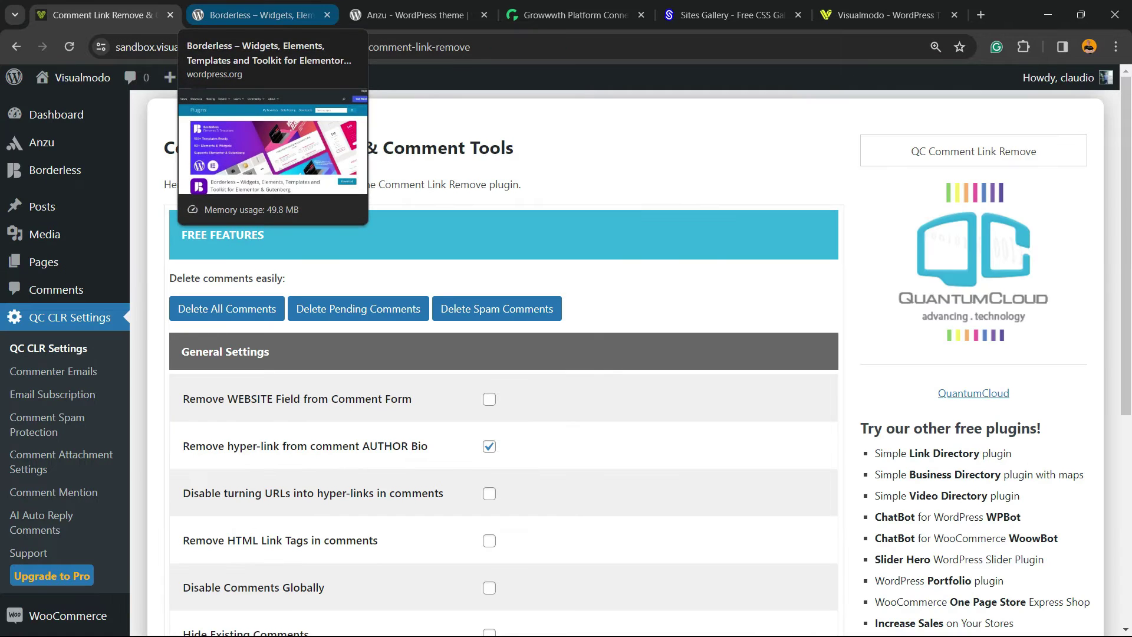
left_click(256, 15)
left_click(97, 15)
mouse_move(81, 78)
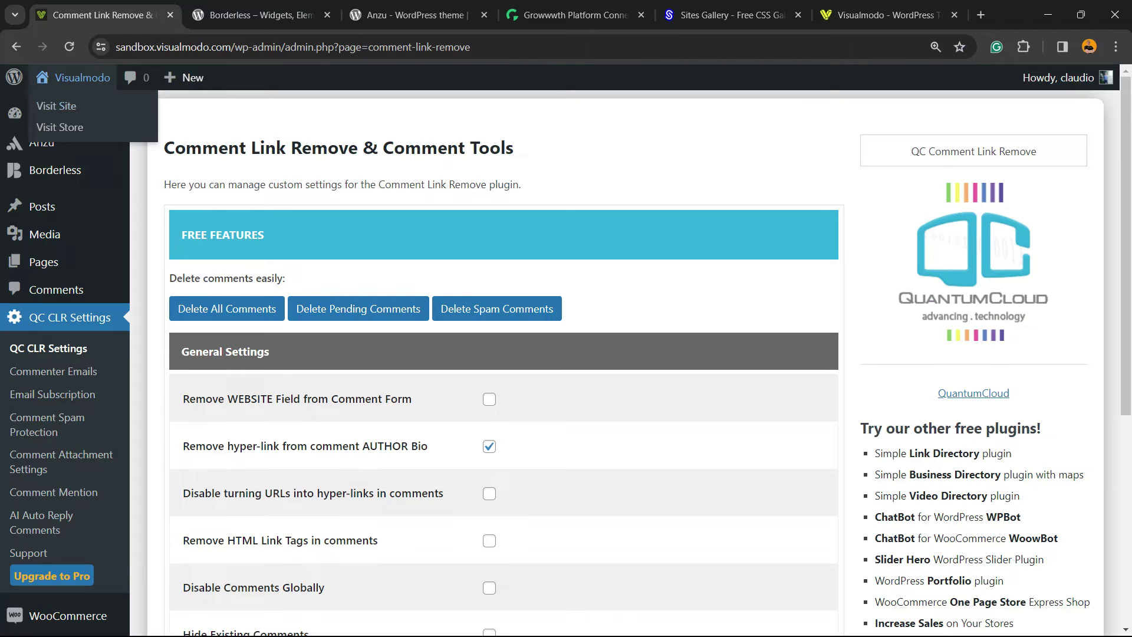
right_click(75, 106)
key("Escape")
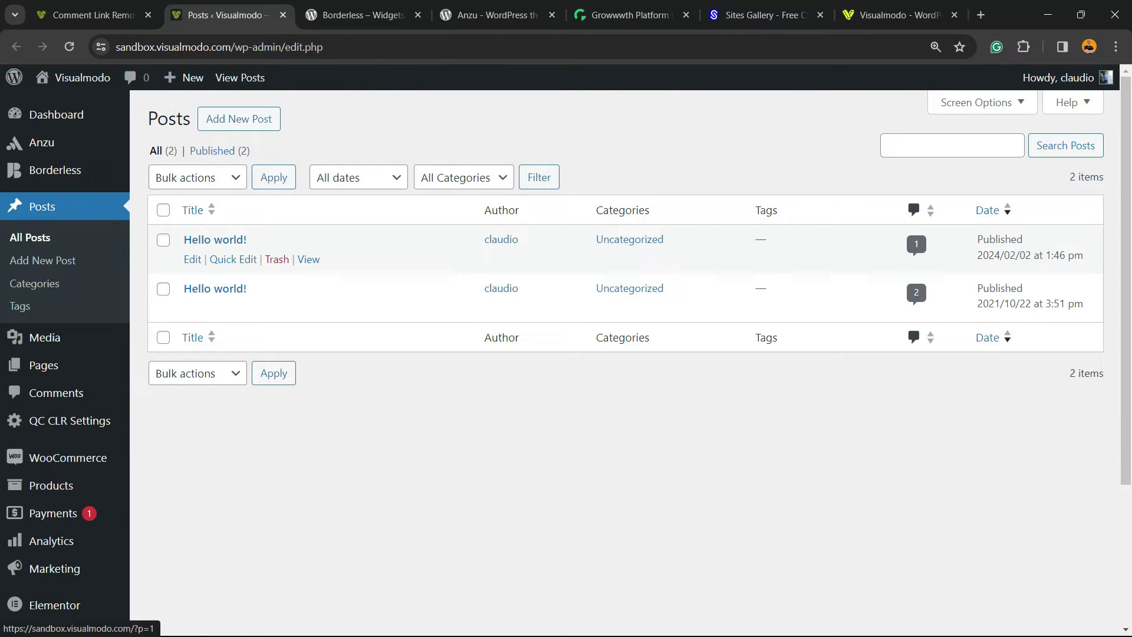
left_click(308, 307)
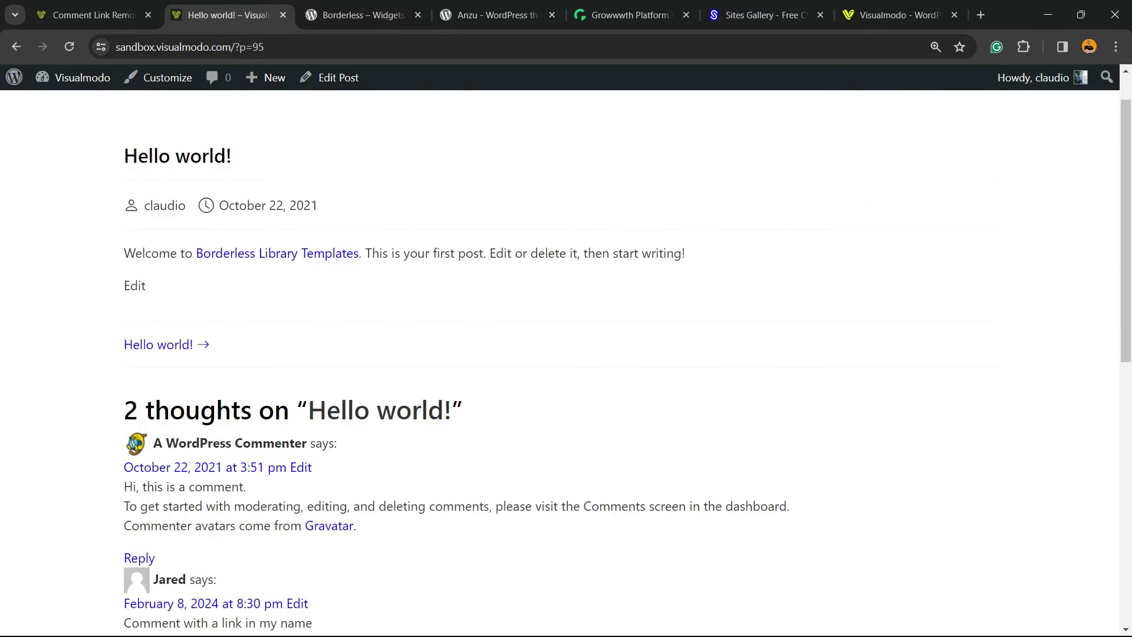
scroll(566, 354, "down", 3)
double_click(169, 335)
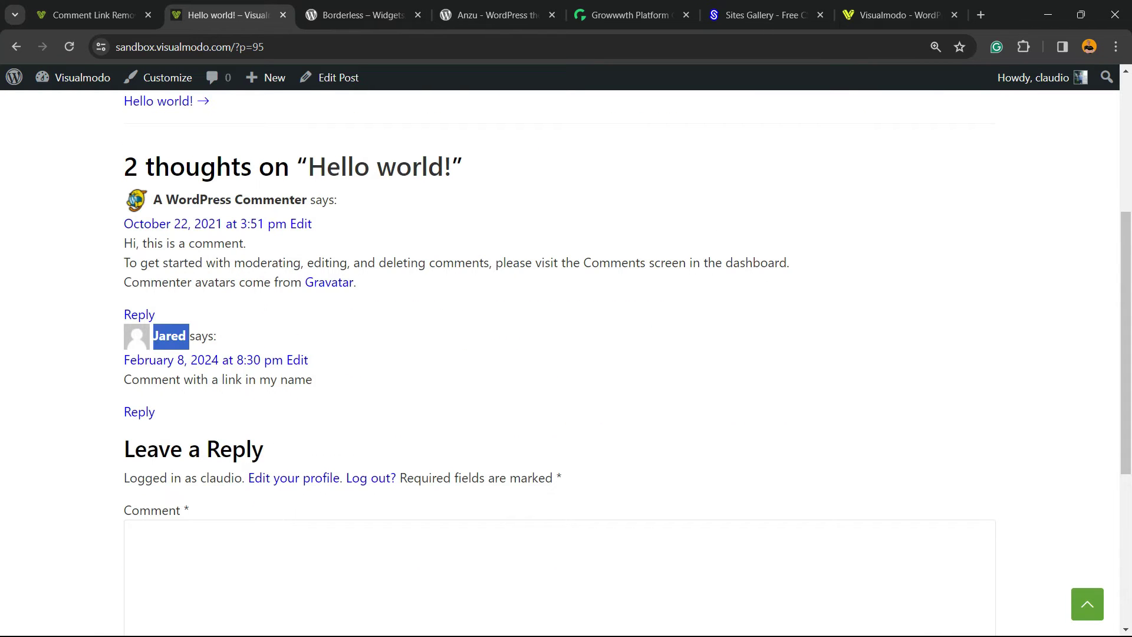
left_click(169, 336)
double_click(169, 335)
left_click(169, 335)
triple_click(170, 335)
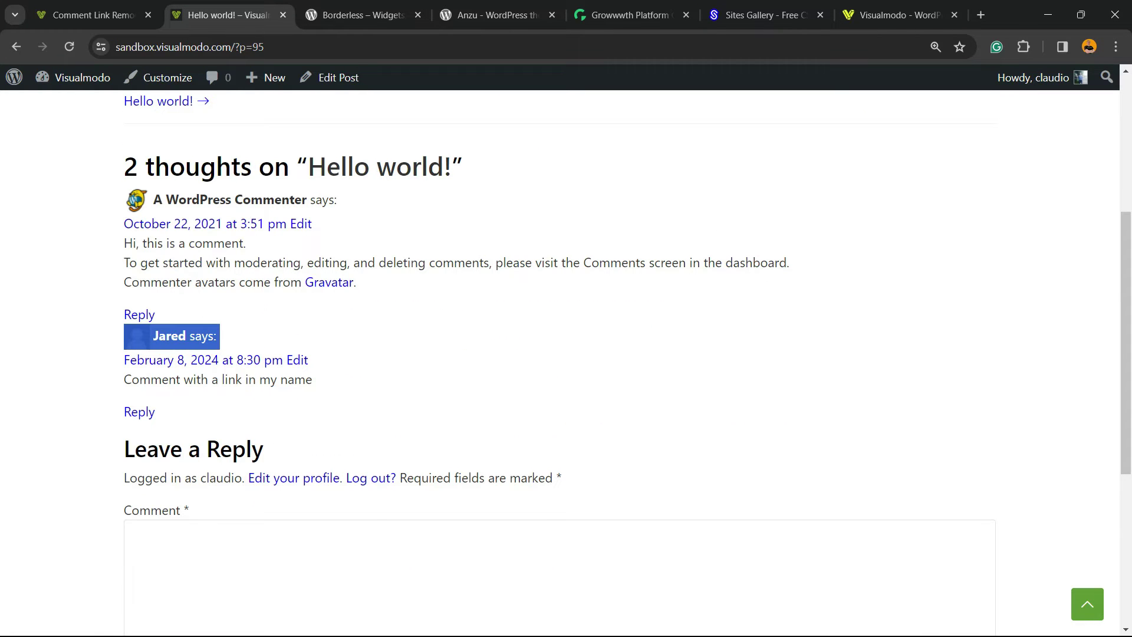
left_click(169, 336)
double_click(169, 335)
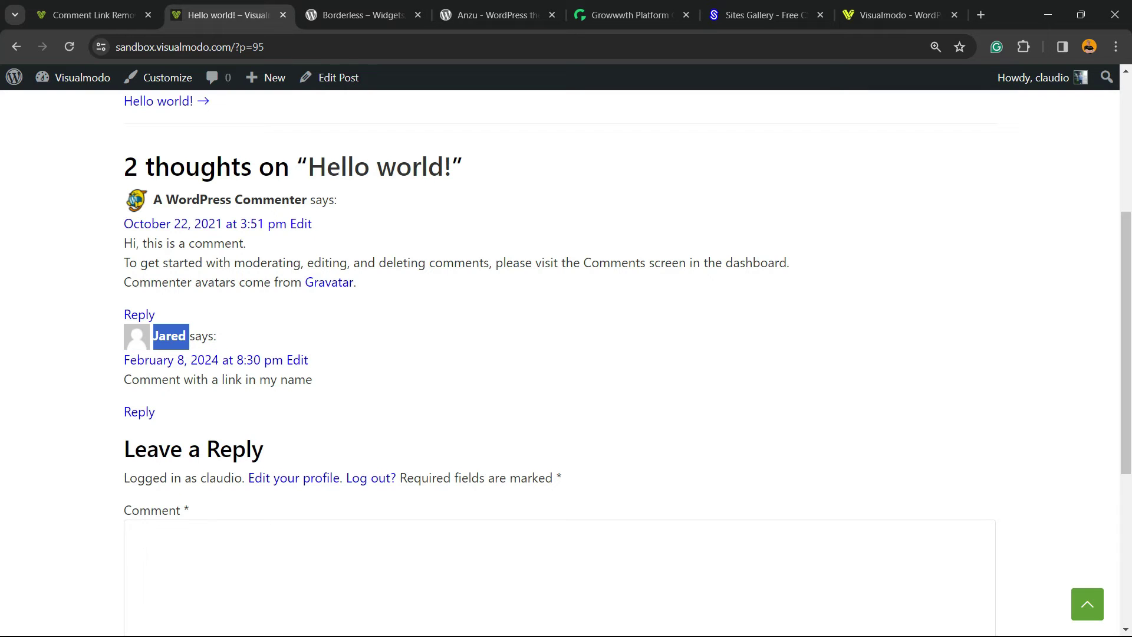
triple_click(199, 199)
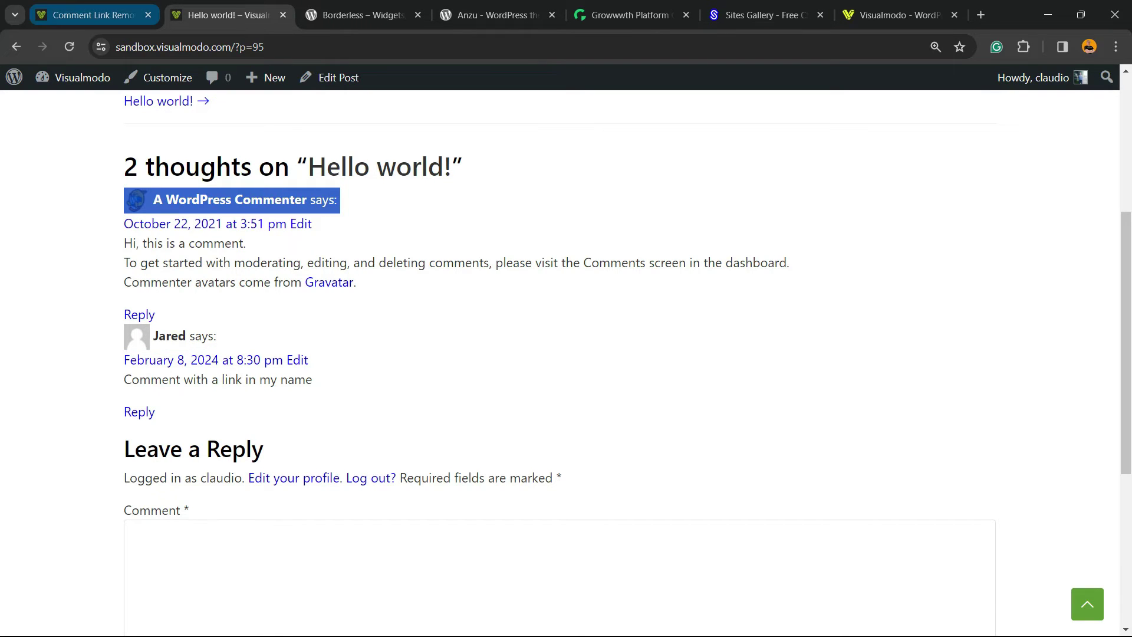
left_click(88, 14)
scroll(486, 398, "down", 2)
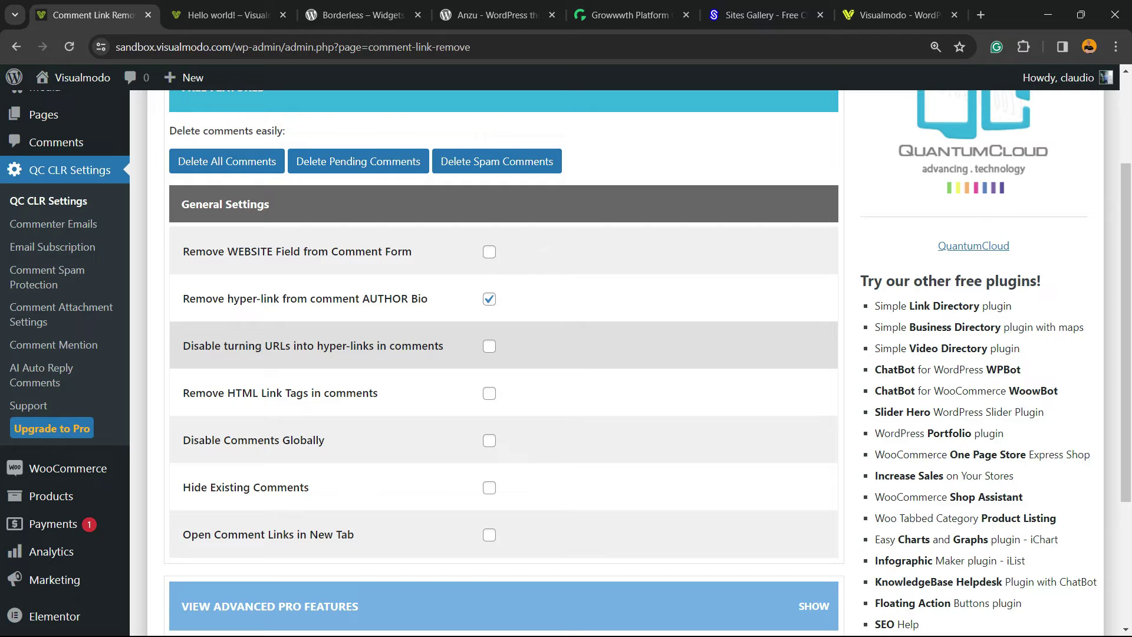
- Enable 'Disable turning URLs into hyper-links' and 'Remove HTML Link Tags in comments', then save
left_click(489, 346)
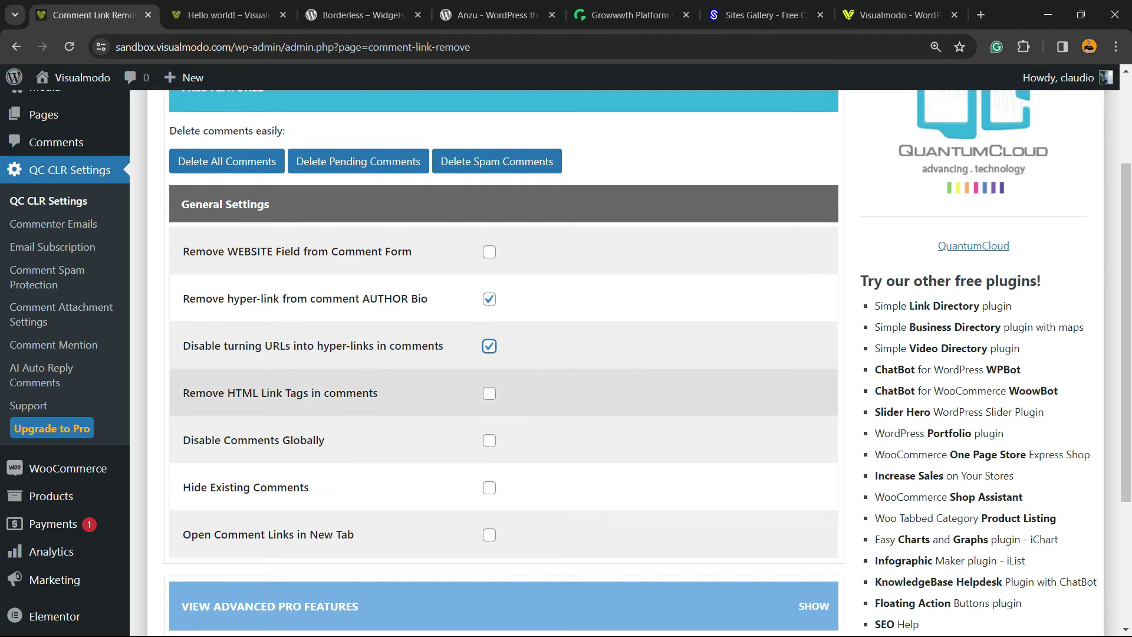
left_click(489, 393)
scroll(490, 392, "down", 2)
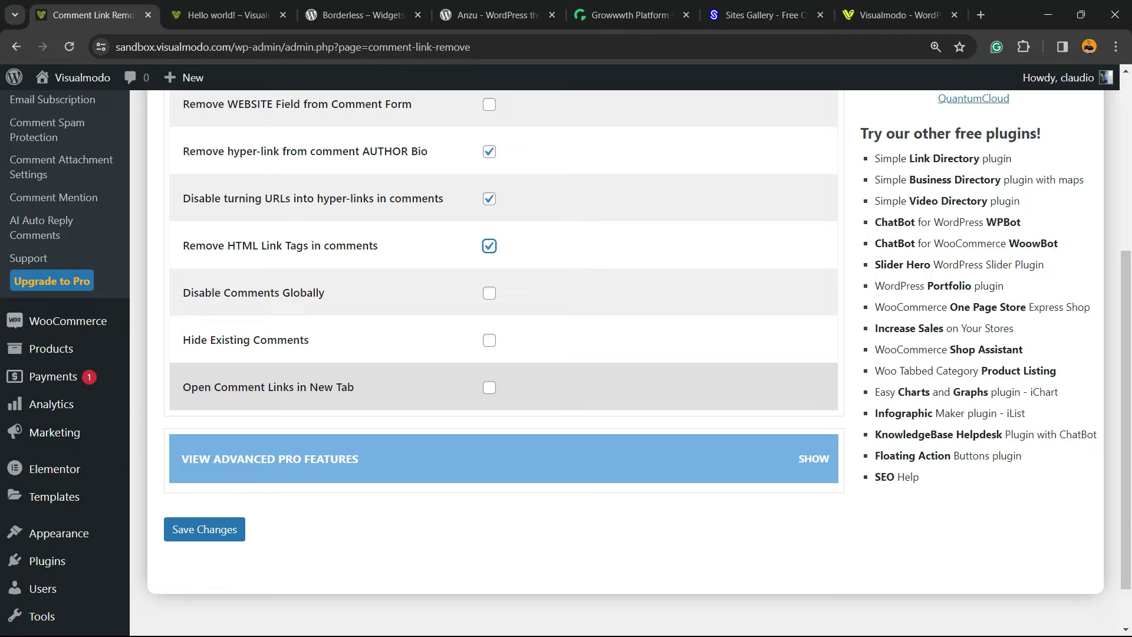
left_click(205, 529)
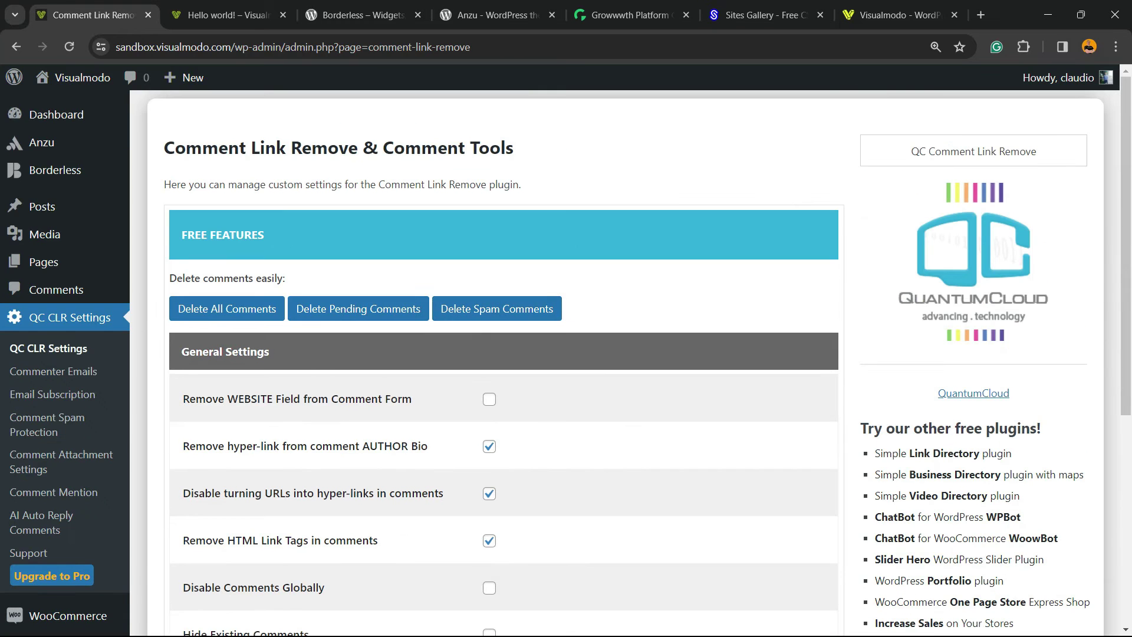
- Reload the Hello world! post and verify both commenter names now show unlinked
left_click(226, 14)
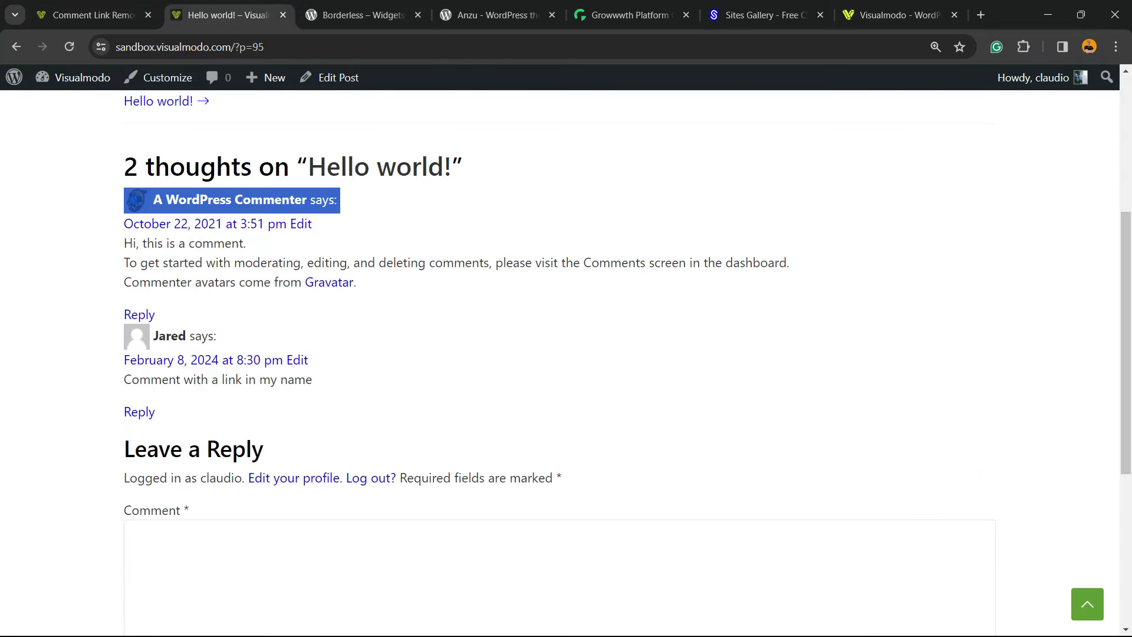
key("F5")
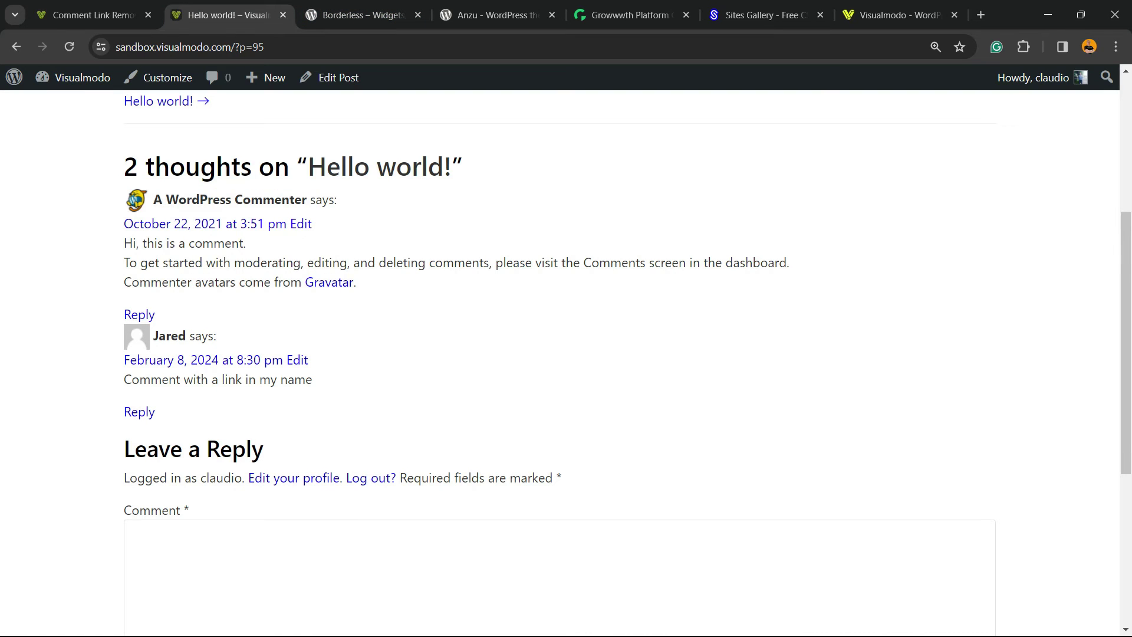
triple_click(185, 262)
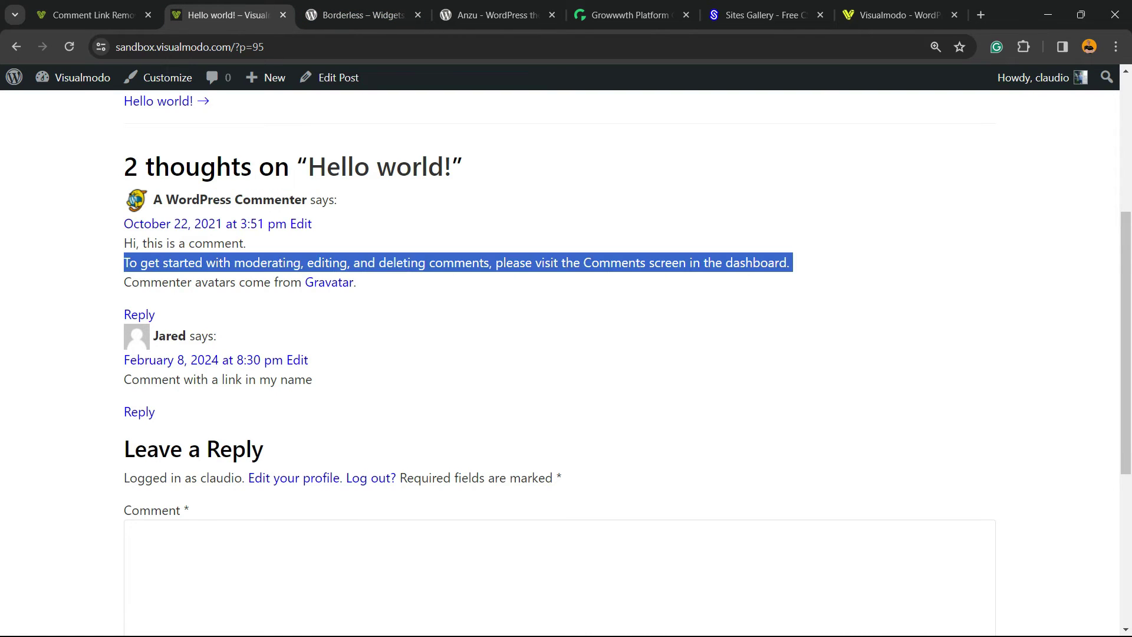
triple_click(170, 336)
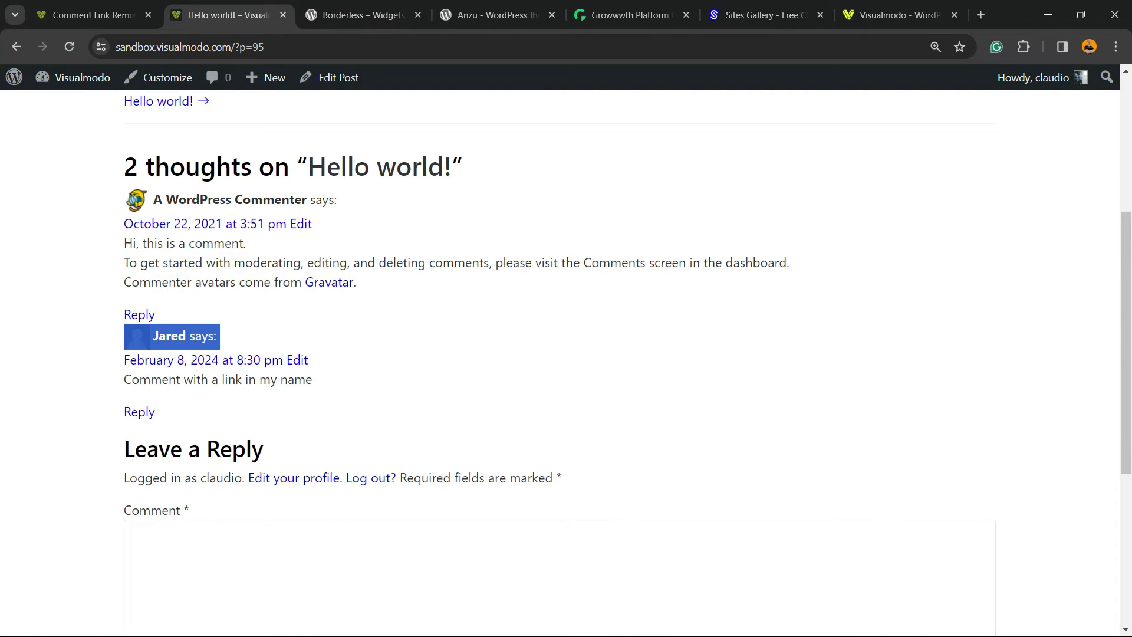
key("F5")
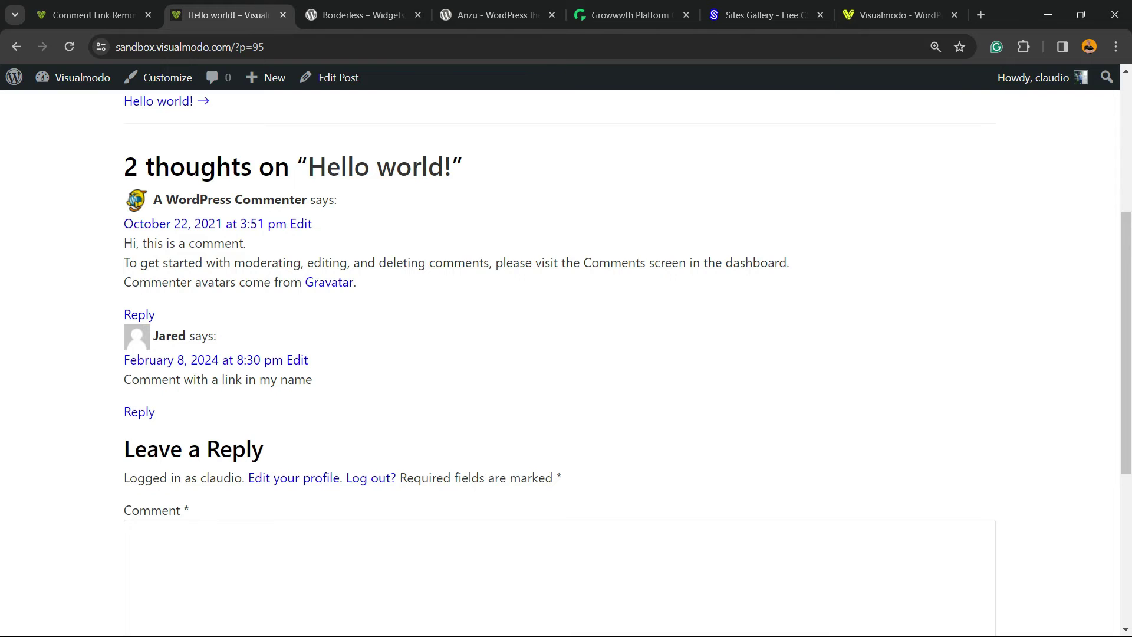
scroll(566, 354, "up", 3)
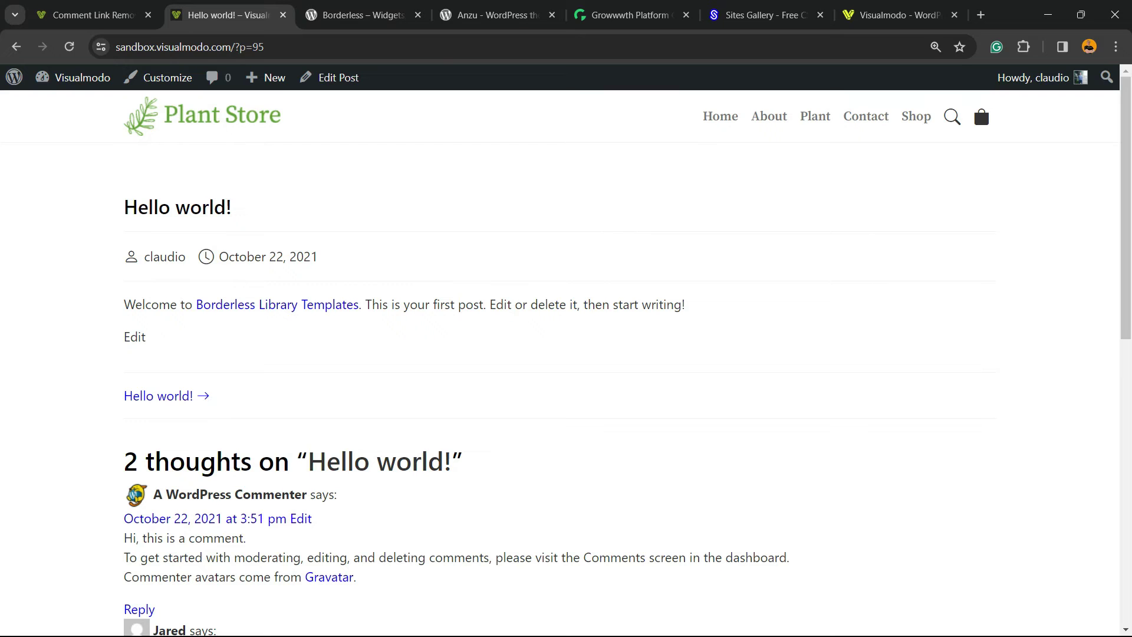
scroll(566, 354, "down", 1)
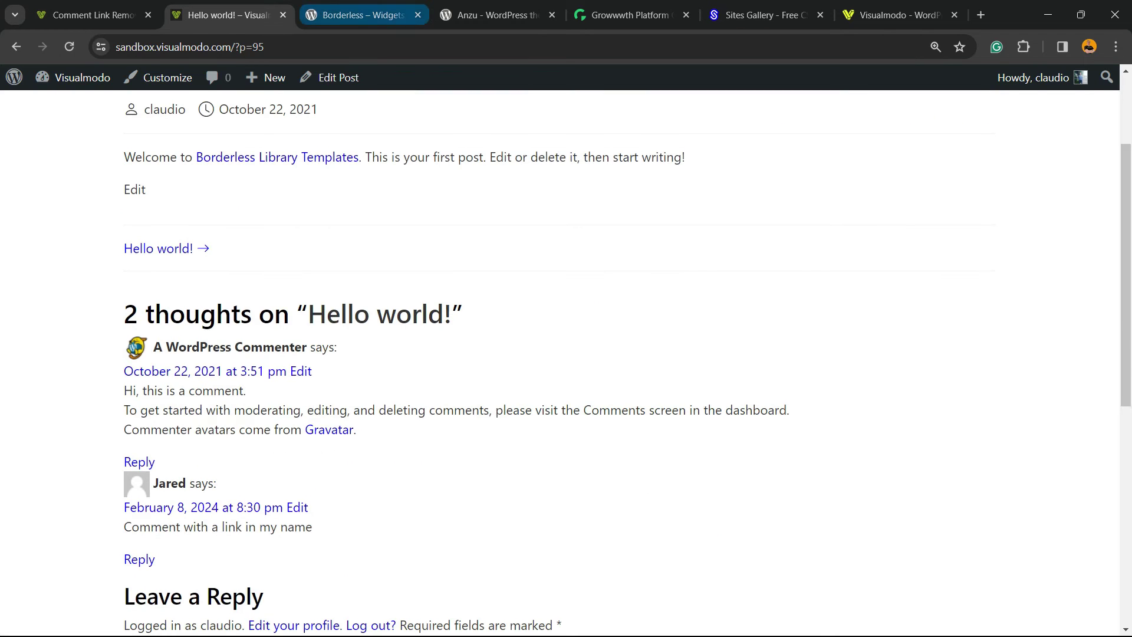
- Bring up the Borderless plugin page on wordpress.org
left_click(353, 15)
scroll(566, 354, "down", 2)
- Review the Borderless plugin title, then the Anzu theme page title on wordpress.org
triple_click(517, 427)
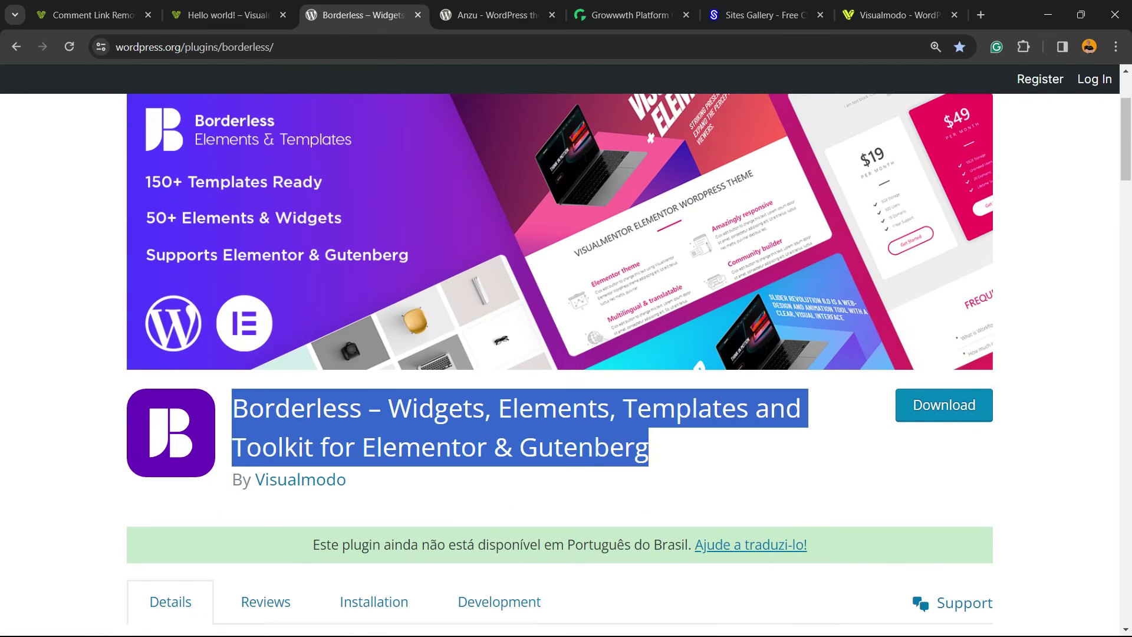
left_click(566, 504)
left_click_drag(233, 407, 649, 447)
left_click(500, 16)
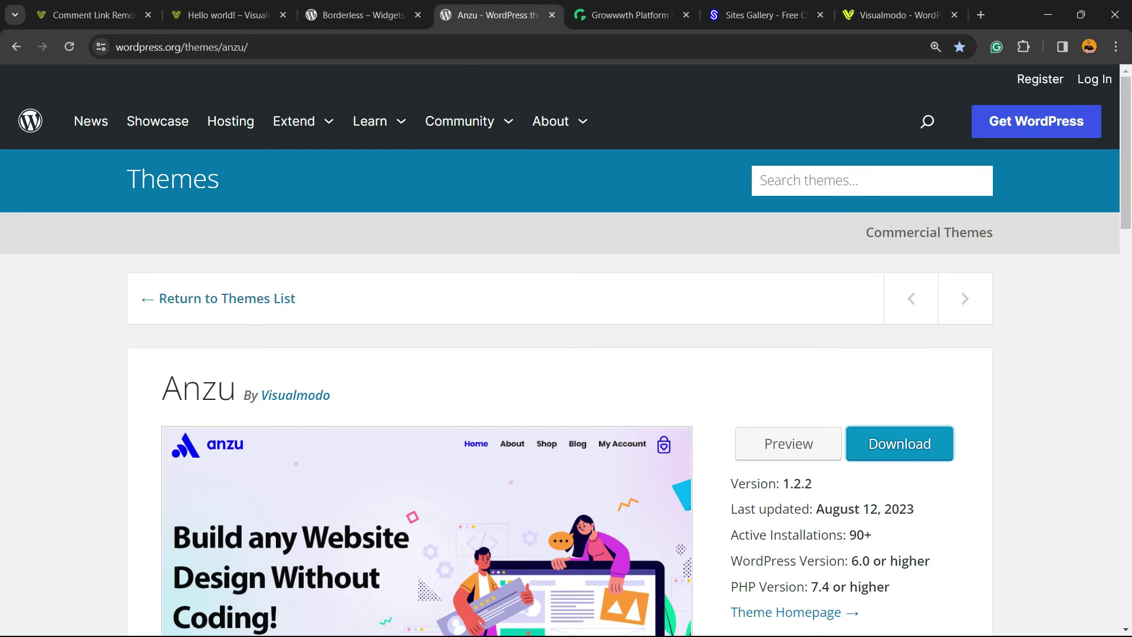
left_click_drag(163, 387, 331, 395)
left_click(331, 396)
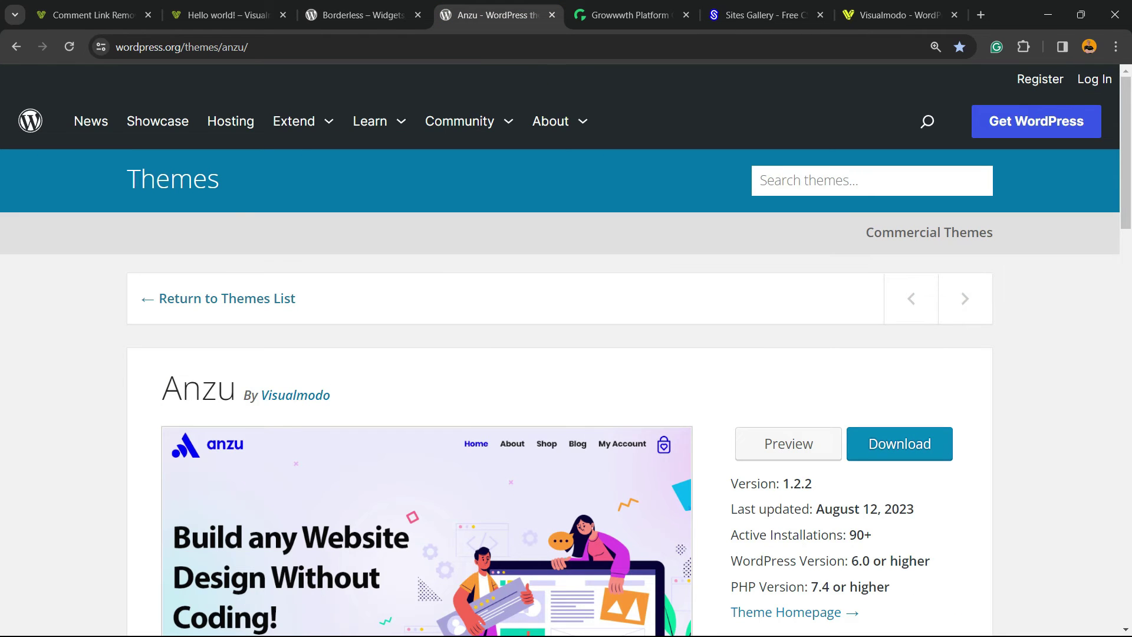
- View the Growwwth platform headline, then move on to the Sites Gallery page
left_click(630, 15)
triple_click(316, 314)
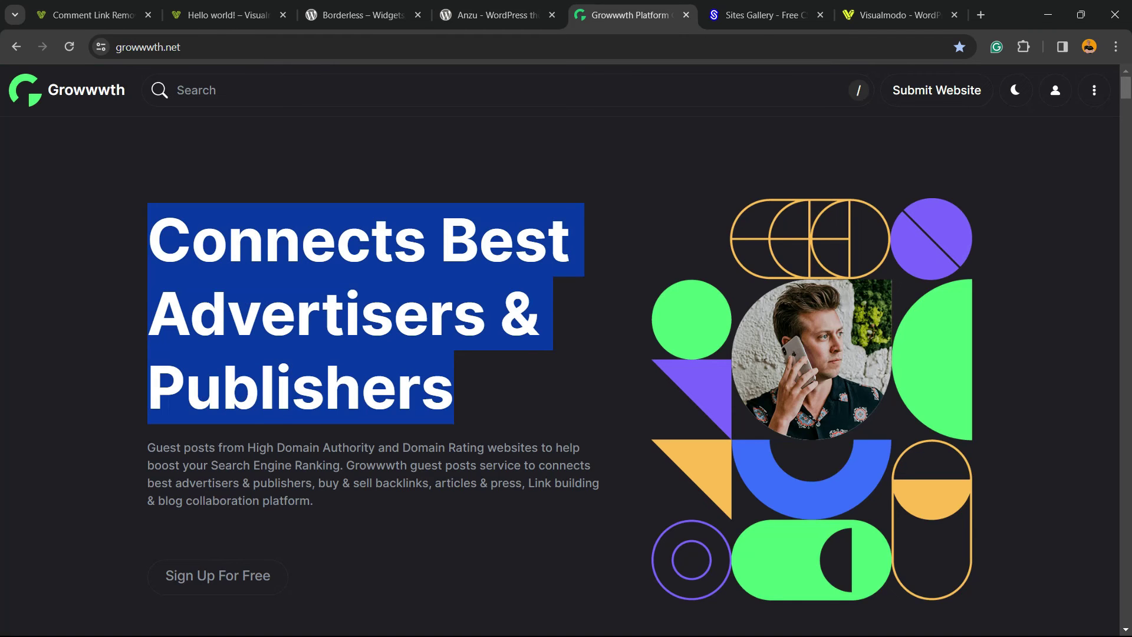
scroll(283, 239, "down", 2)
scroll(284, 239, "down", 3)
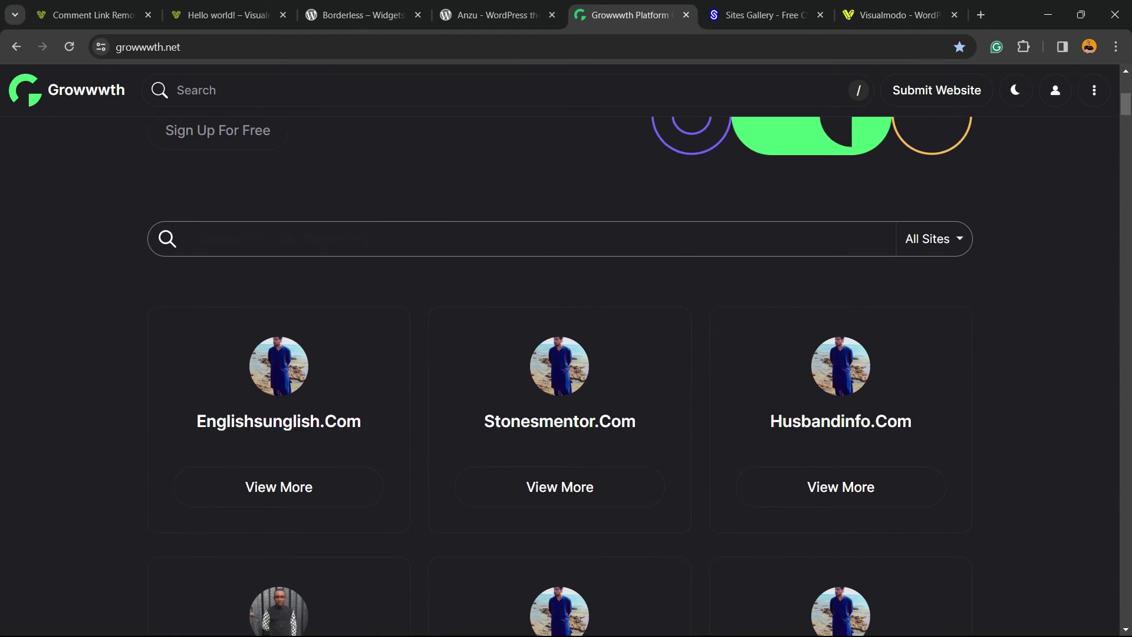
scroll(283, 240, "down", 2)
scroll(283, 238, "down", 5)
scroll(282, 240, "down", 4)
scroll(283, 238, "down", 4)
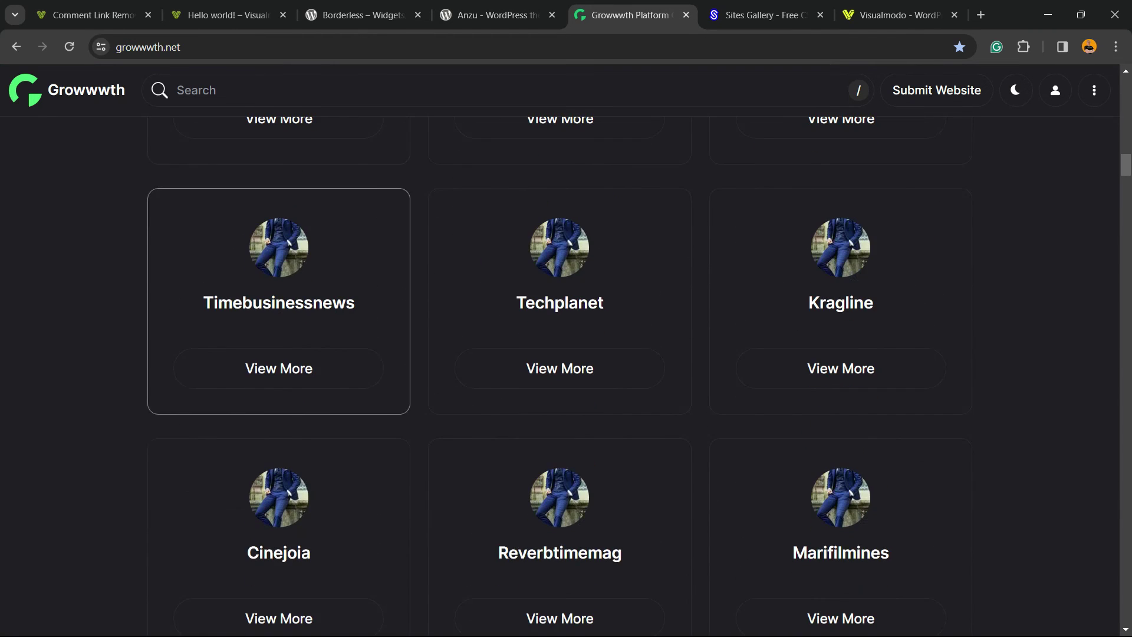
key("ctrl+Tab")
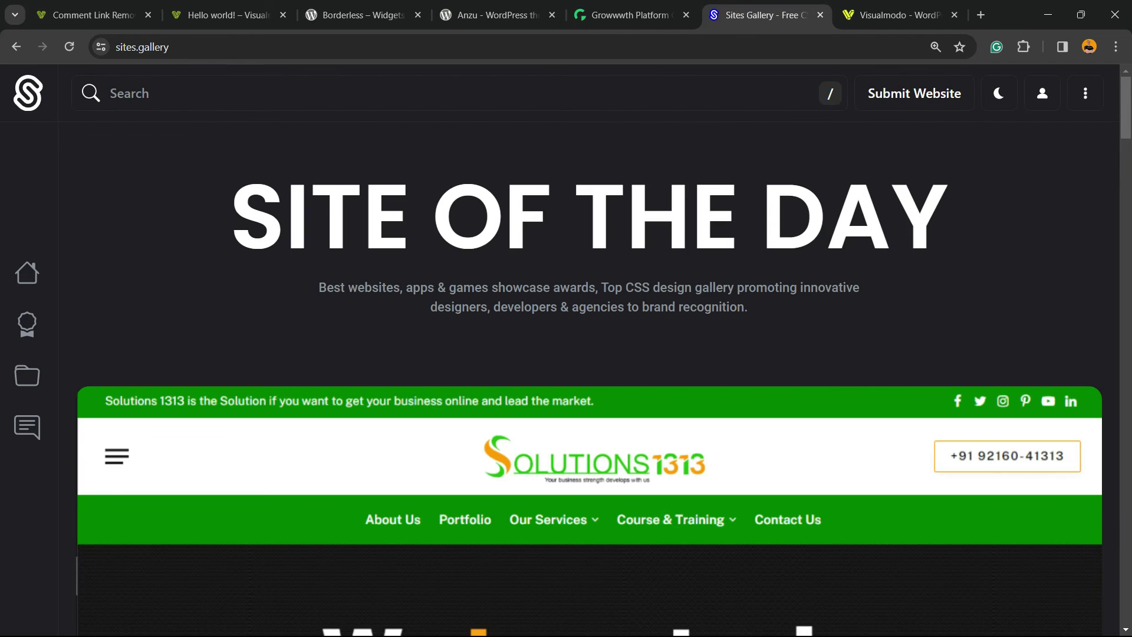
scroll(566, 380, "down", 1)
scroll(566, 381, "down", 5)
scroll(566, 381, "down", 3)
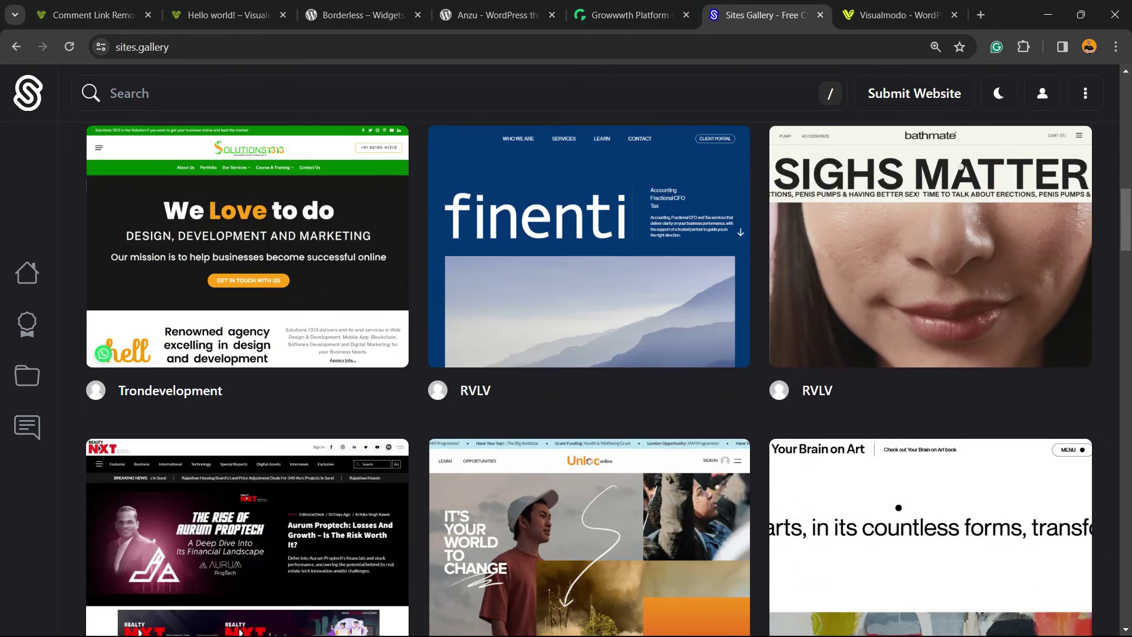
scroll(566, 381, "down", 3)
scroll(566, 381, "down", 5)
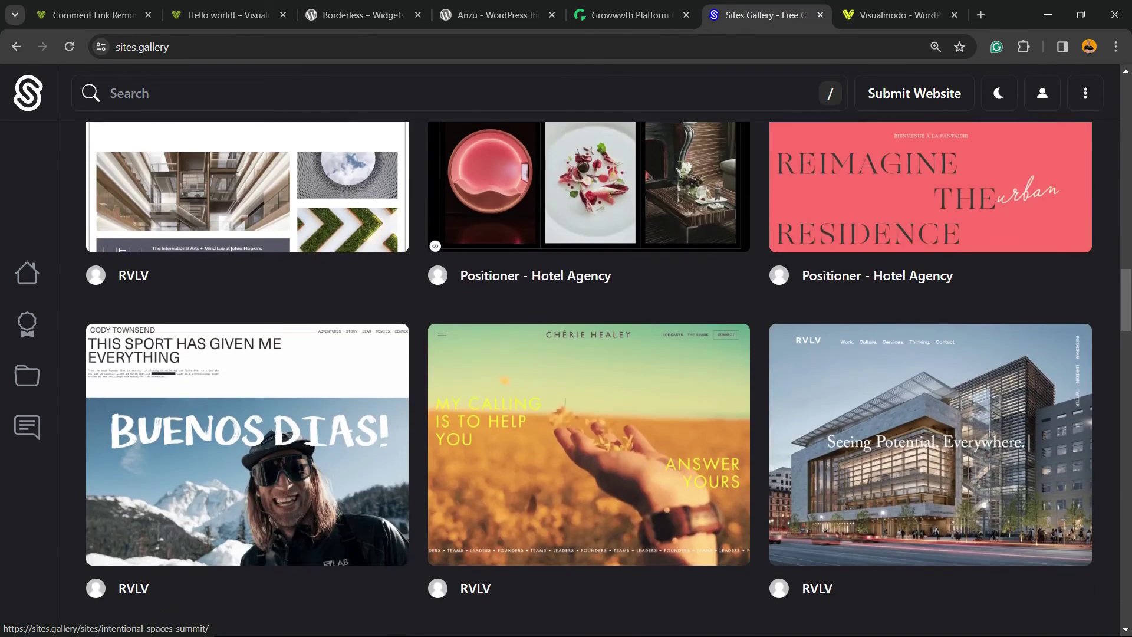
scroll(566, 380, "down", 5)
scroll(566, 380, "down", 5)
scroll(566, 380, "down", 5)
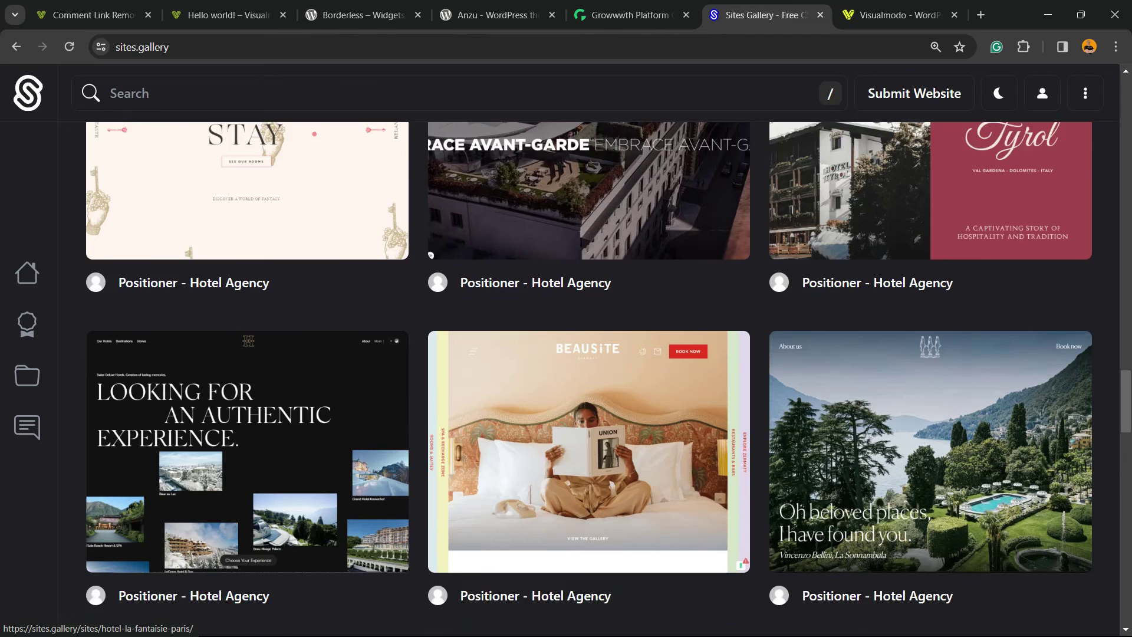
- Move from the Sites Gallery showcase to the Visualmodo homepage
key("ctrl+Tab")
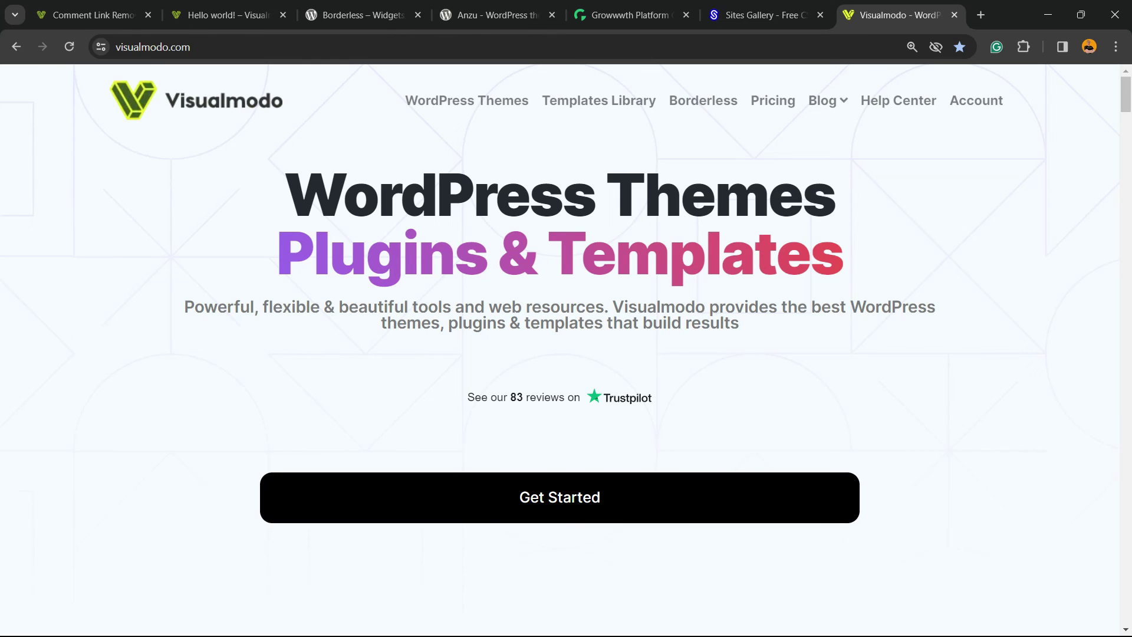
- Open Visualmodo's Starter Templates Library and browse templates like Copywriter and Farmers Market
left_click(599, 100)
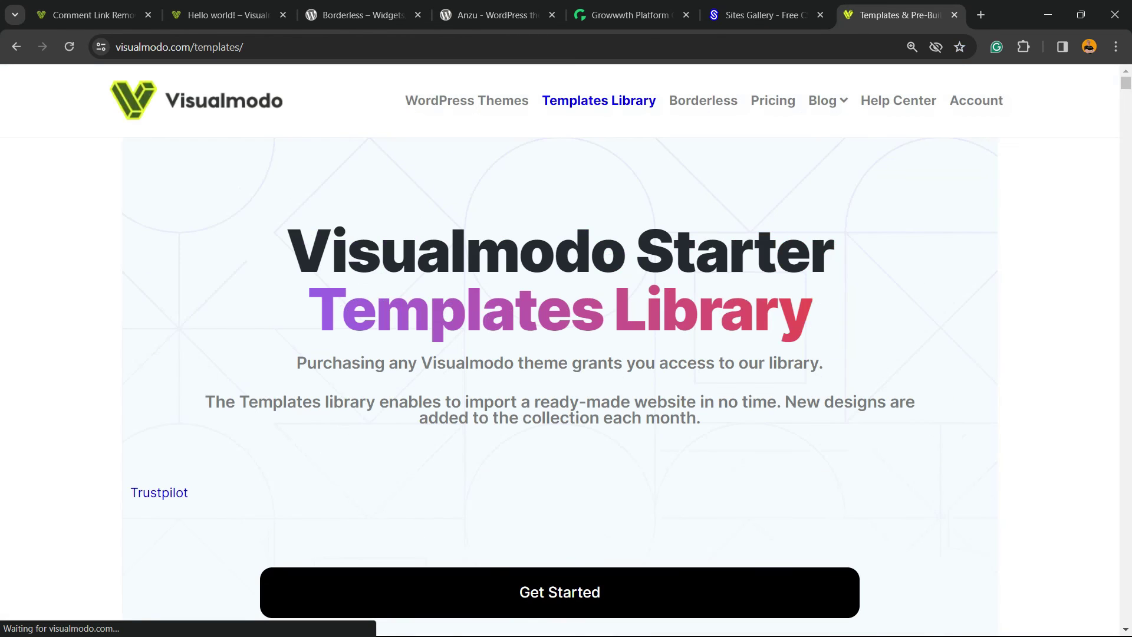
scroll(560, 195, "down", 3)
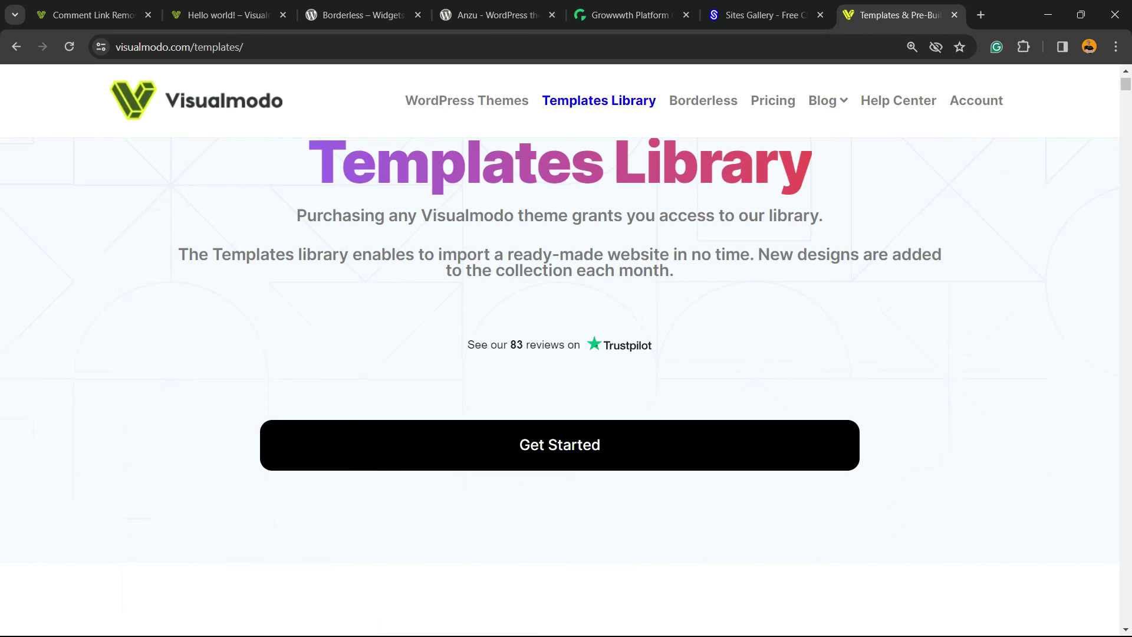
scroll(559, 354, "down", 3)
scroll(560, 354, "down", 4)
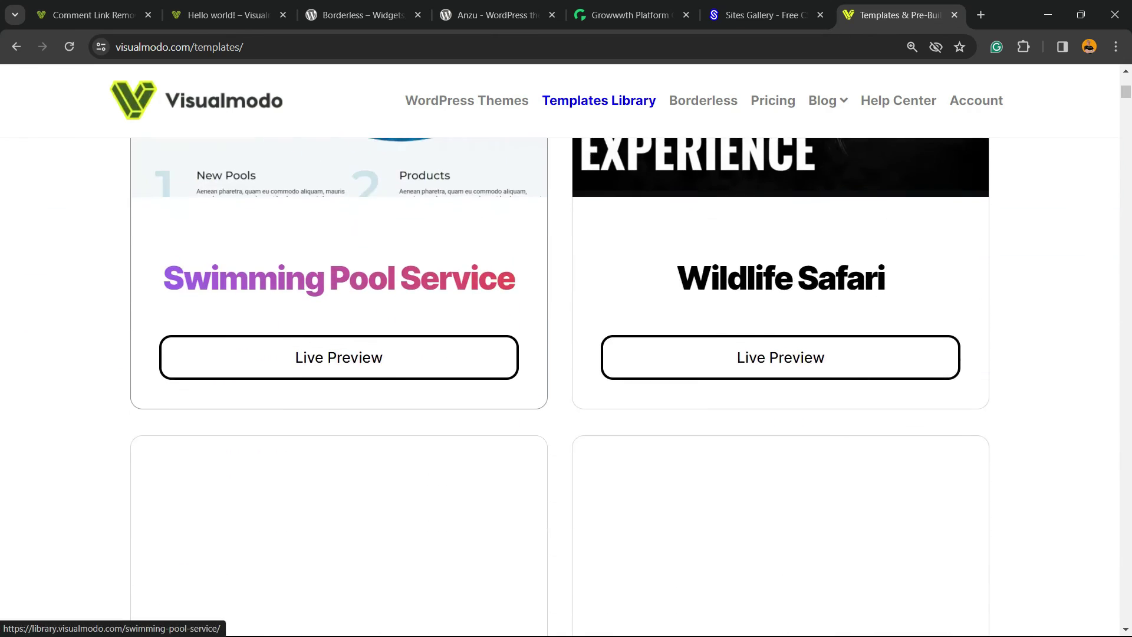
scroll(560, 354, "down", 3)
scroll(560, 355, "down", 4)
scroll(560, 389, "down", 5)
scroll(560, 389, "down", 7)
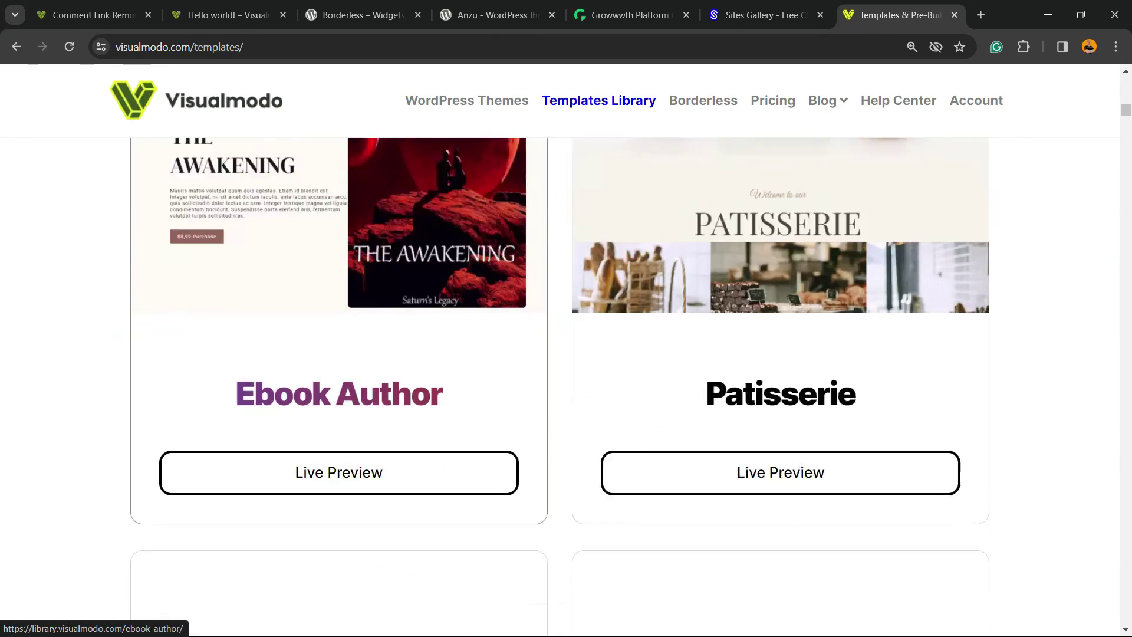
scroll(560, 389, "down", 2)
scroll(560, 389, "down", 6)
scroll(560, 389, "down", 6)
scroll(560, 389, "down", 6)
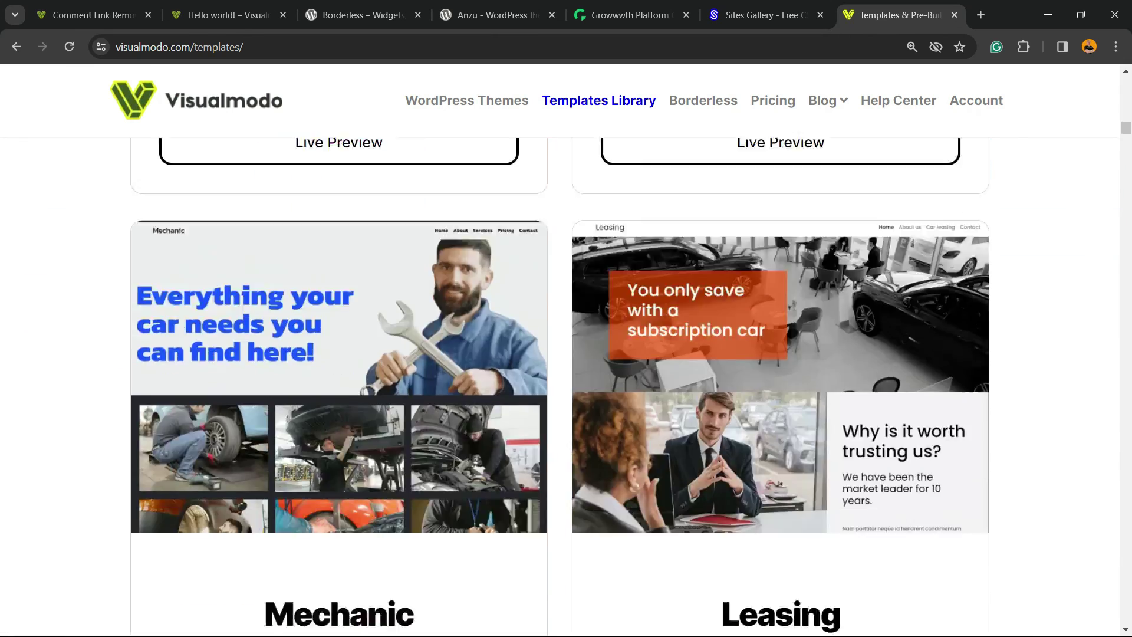
scroll(560, 389, "down", 4)
scroll(560, 389, "down", 4)
scroll(559, 390, "down", 2)
scroll(560, 389, "down", 5)
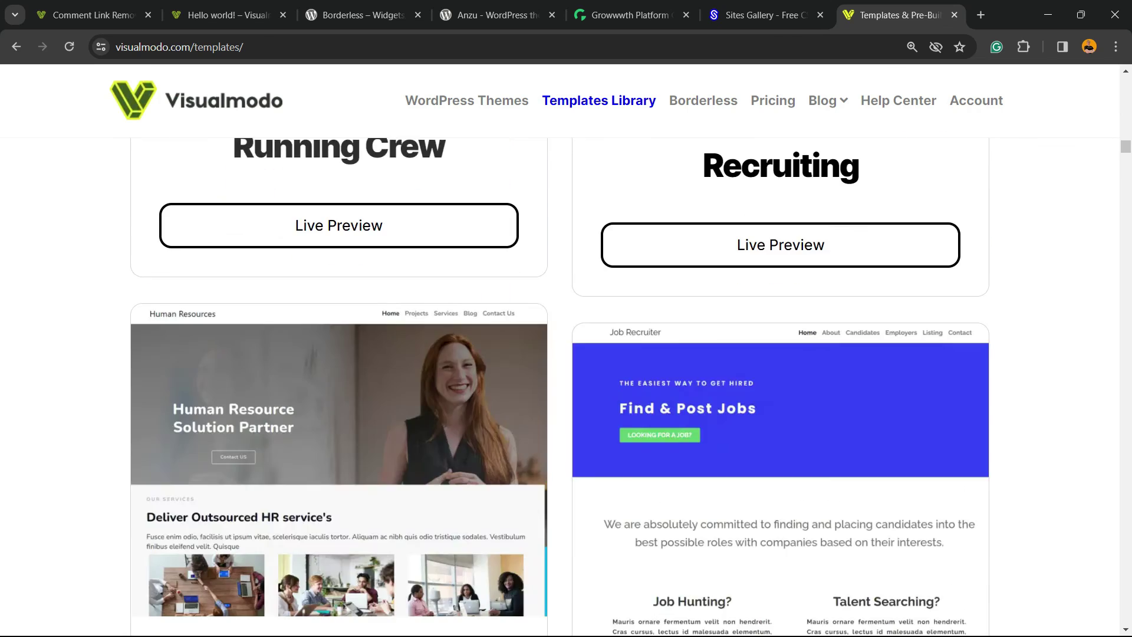
scroll(560, 390, "down", 5)
scroll(559, 389, "down", 5)
scroll(560, 389, "down", 5)
scroll(560, 389, "down", 6)
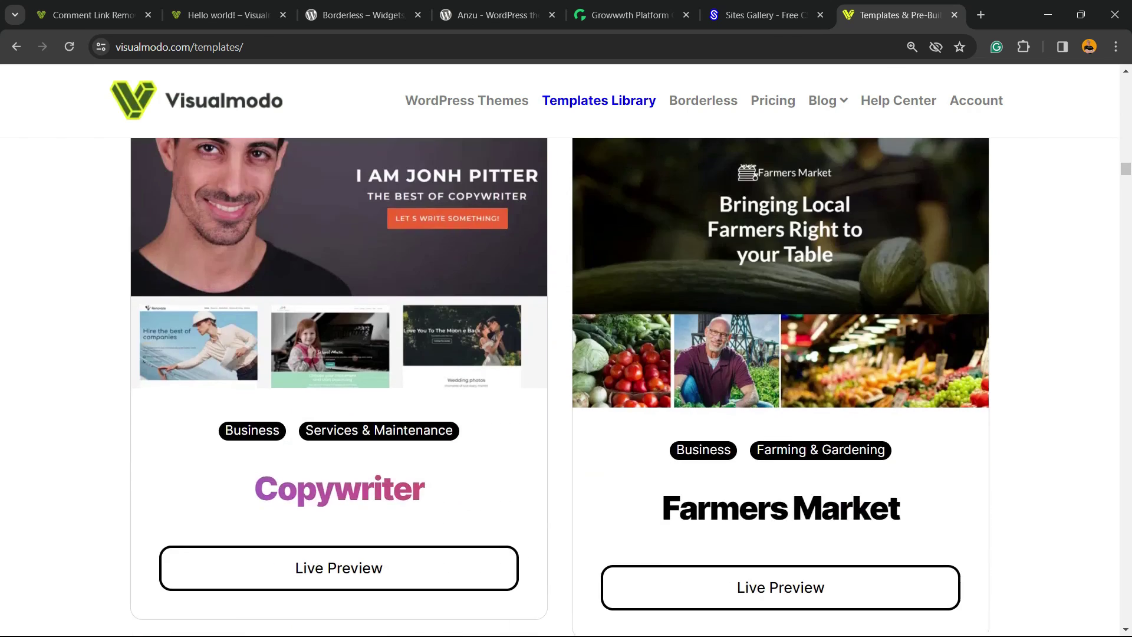